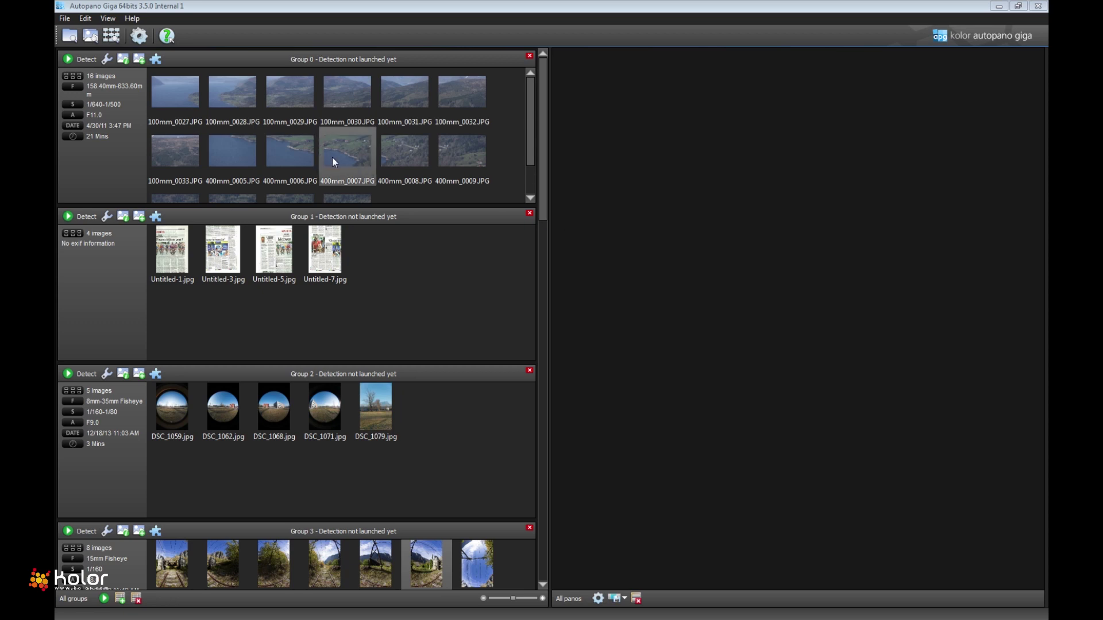
left_click(106, 60)
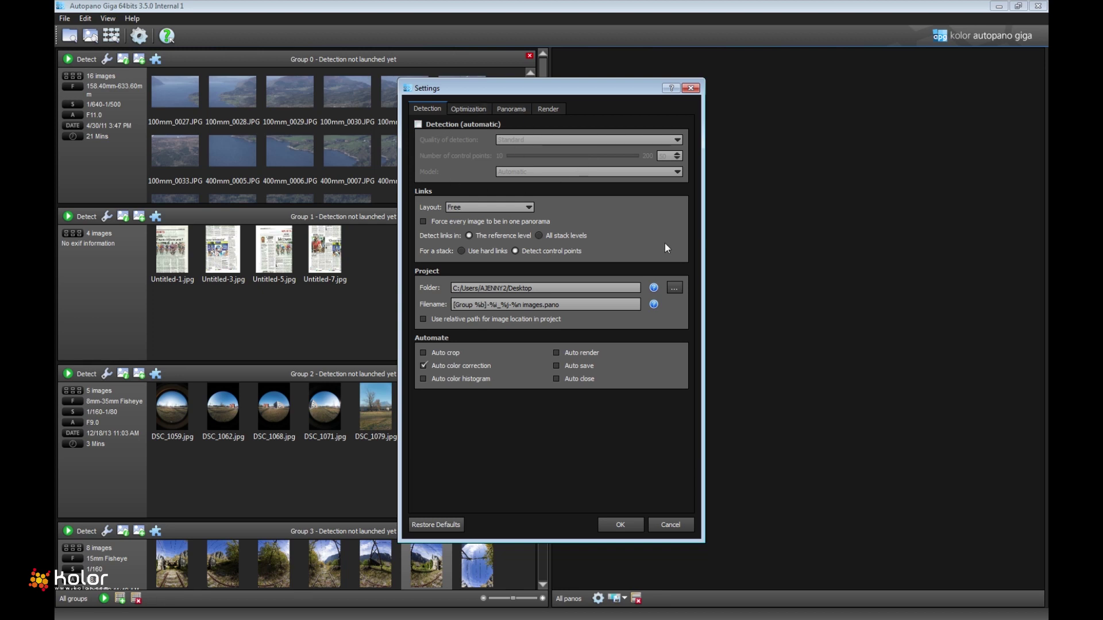
left_click(673, 526)
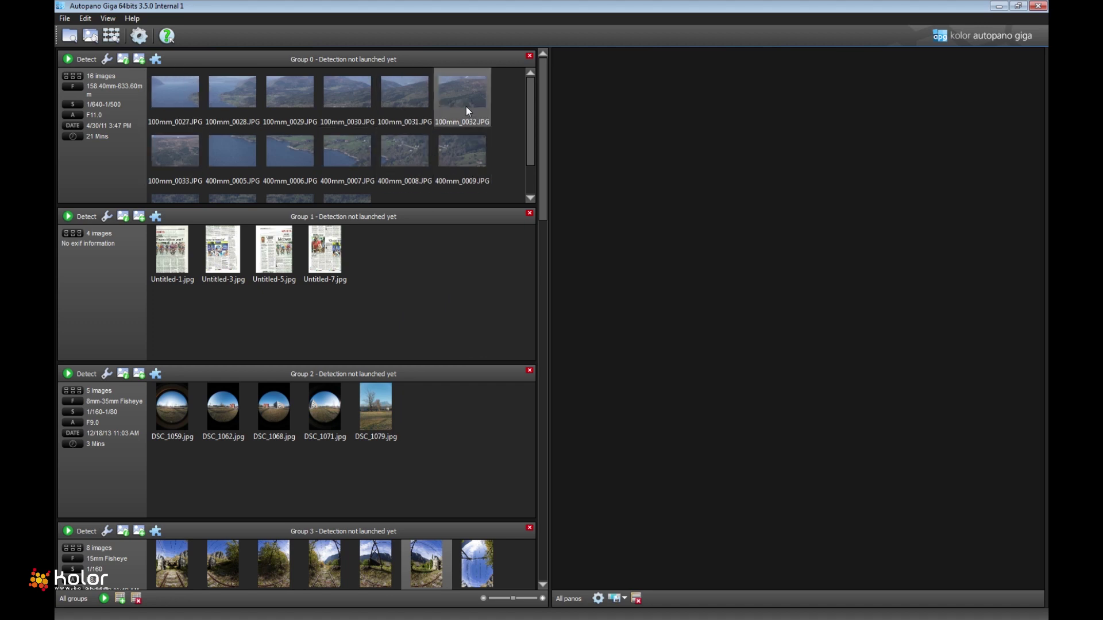
Detect Group 0's 16 aerial shots, then open the panorama and confirm its RMS of 2.42 in control points
left_click(91, 60)
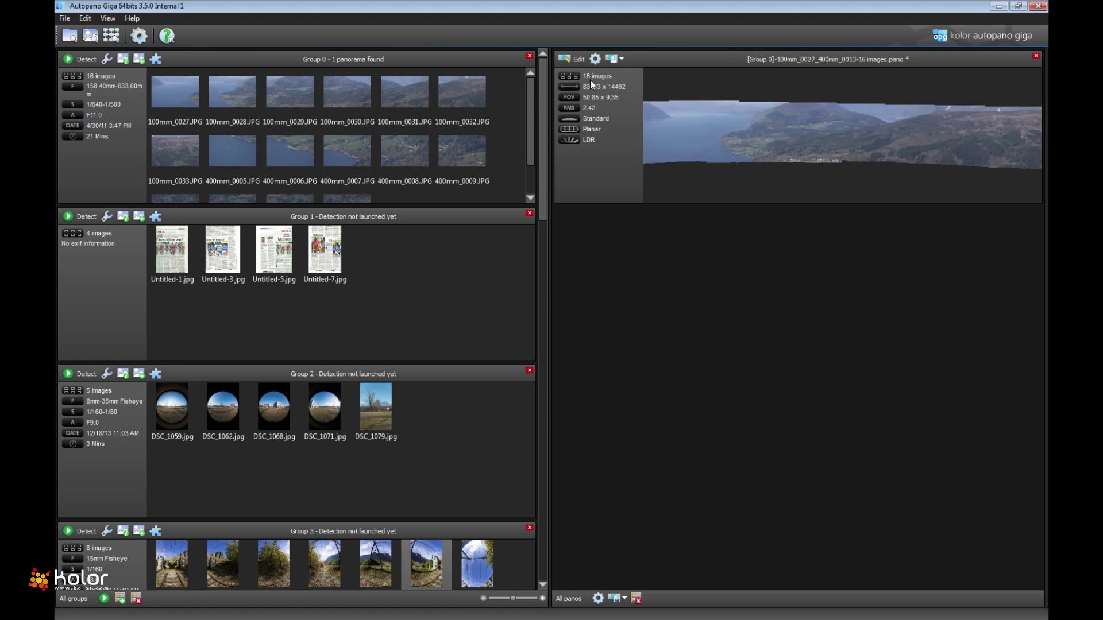
left_click(564, 58)
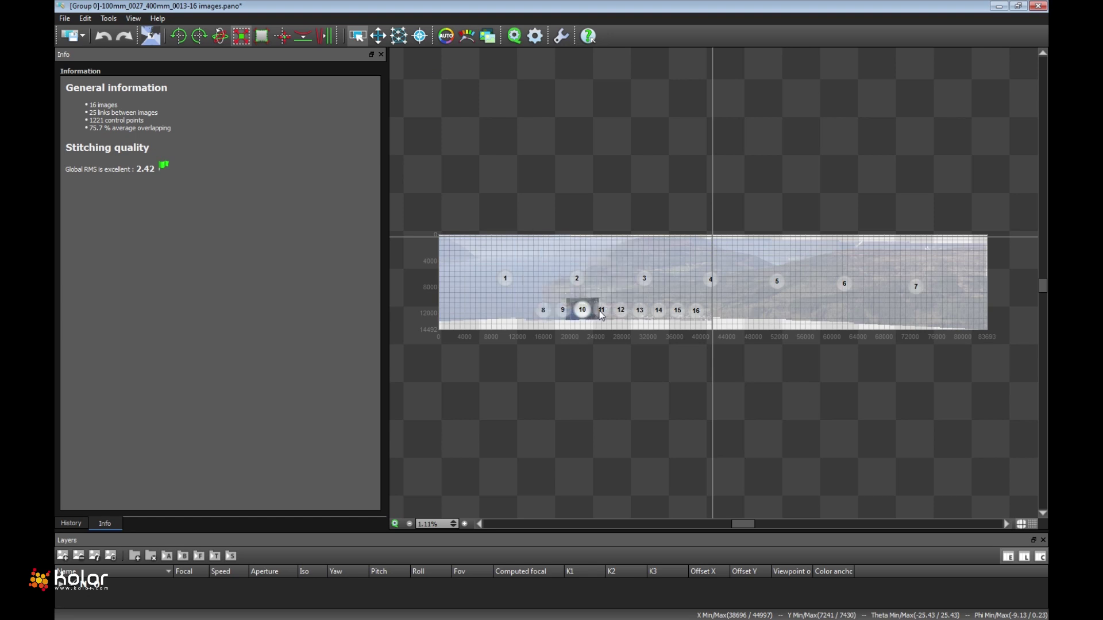
left_click(403, 36)
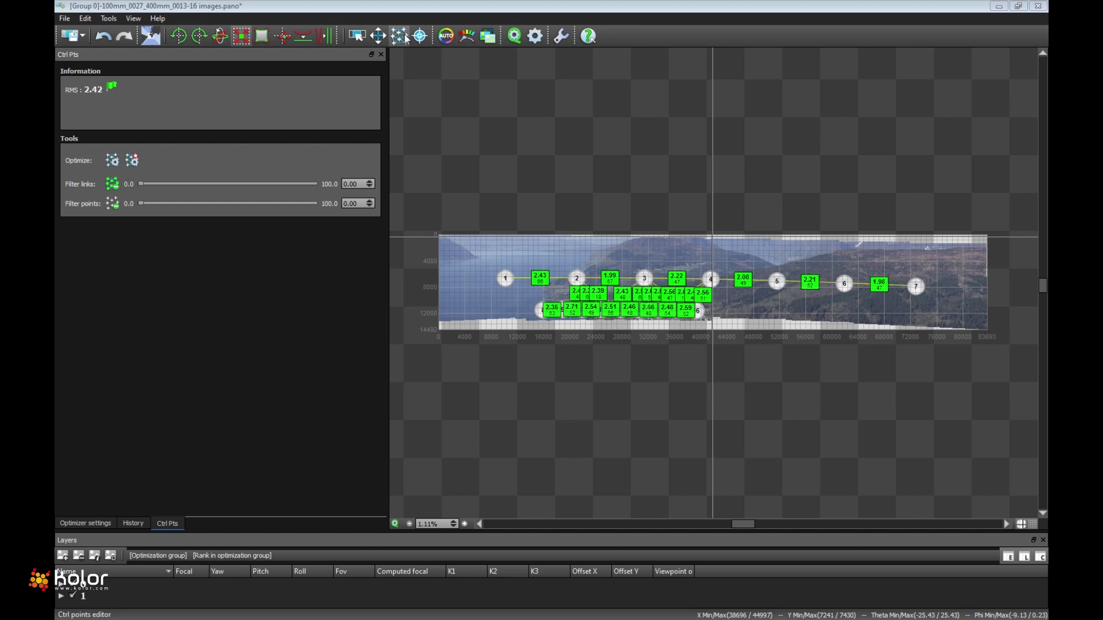
left_click(1038, 6)
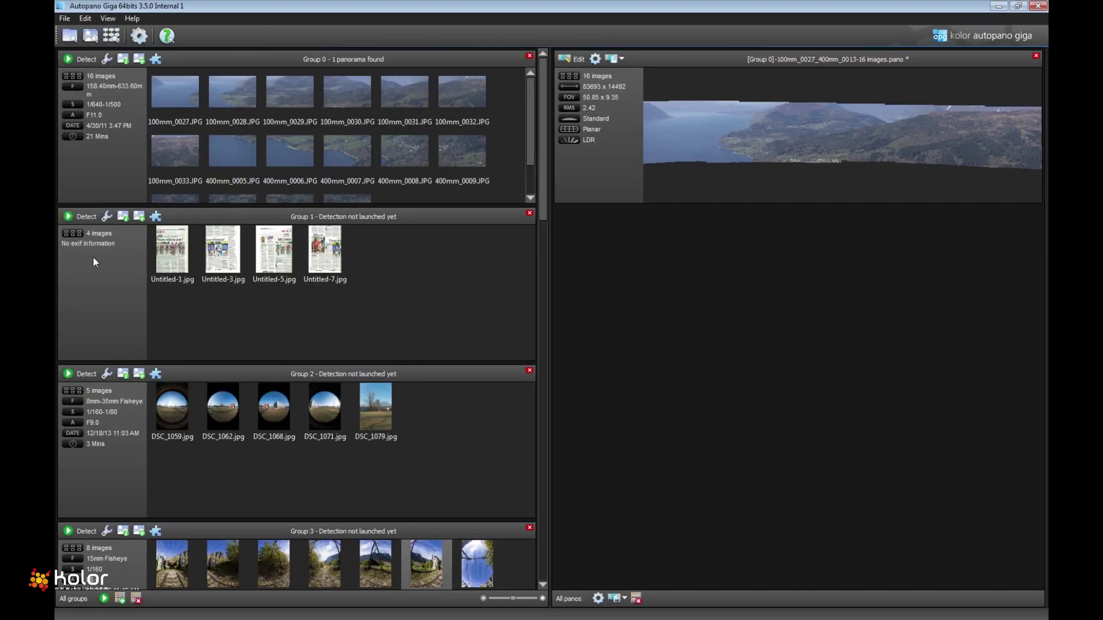
Detect Group 1's four newspaper scans and open the resulting panorama in the editor
left_click(80, 216)
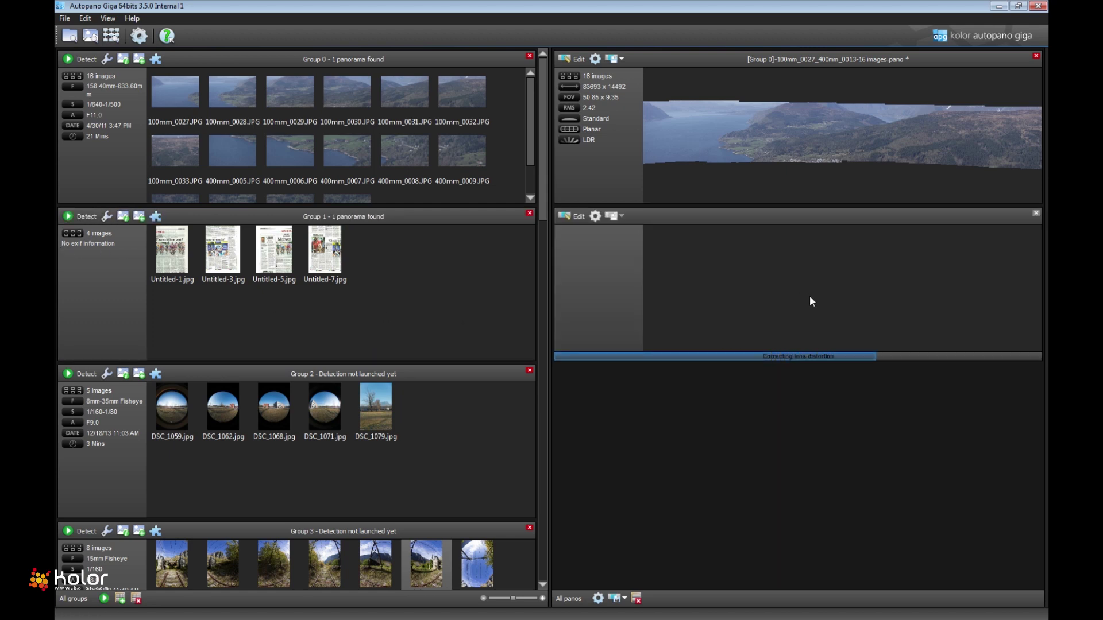
left_click(572, 217)
scroll(730, 287, "up", 5)
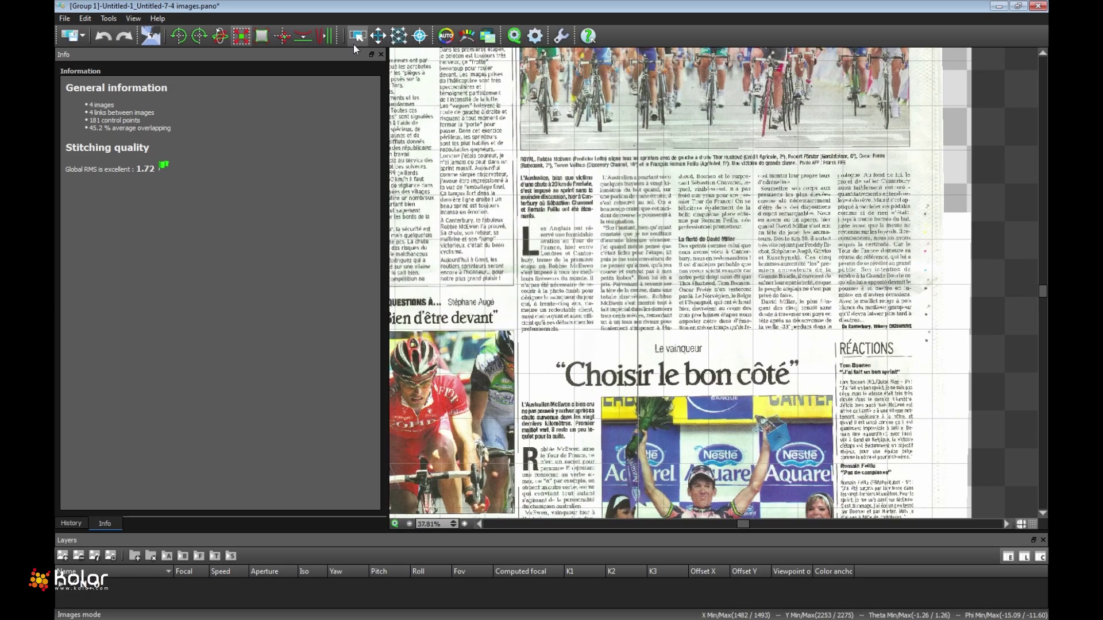
Drag one newspaper image to realign the overlap, then view control points at RMS 1.72
left_click(355, 41)
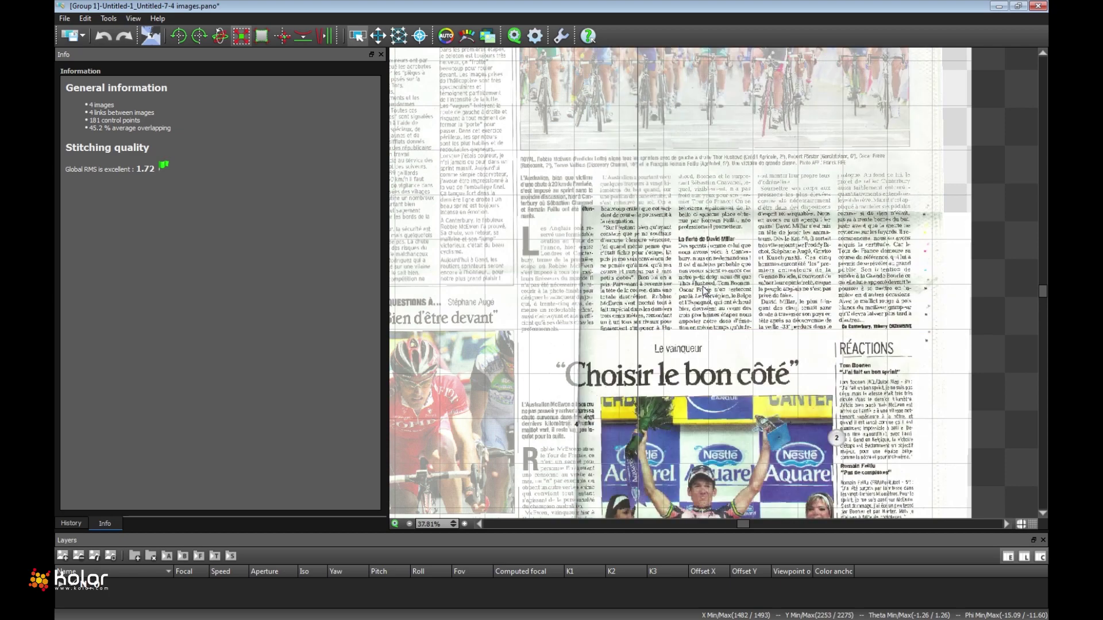
scroll(704, 290, "up", 4)
left_click_drag(696, 282, 549, 287)
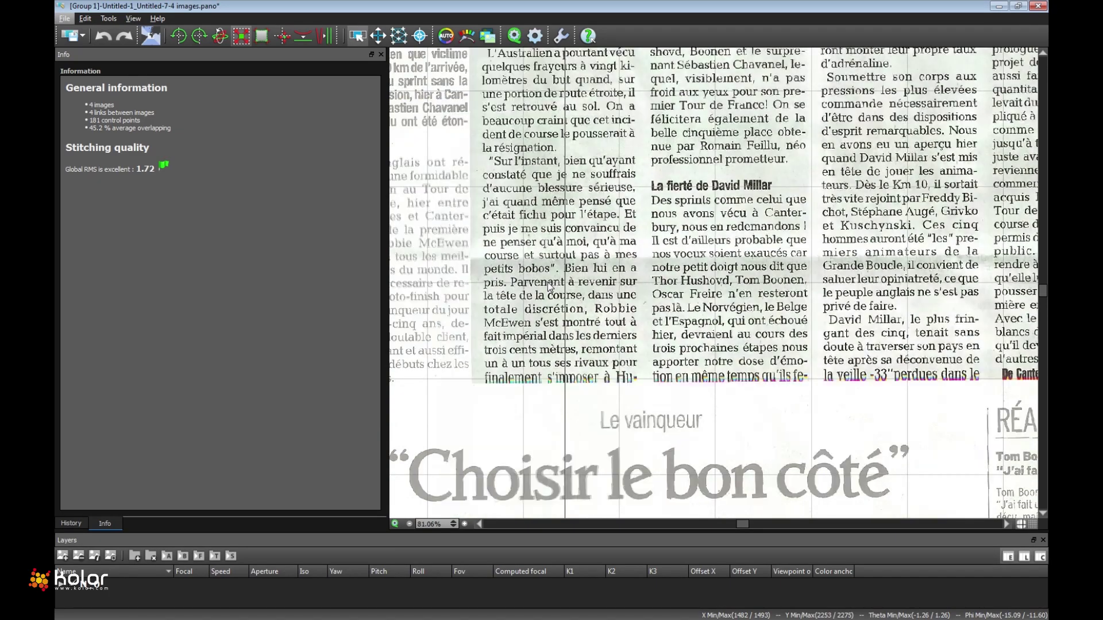
scroll(550, 287, "down", 1)
scroll(549, 284, "down", 7)
left_click(398, 35)
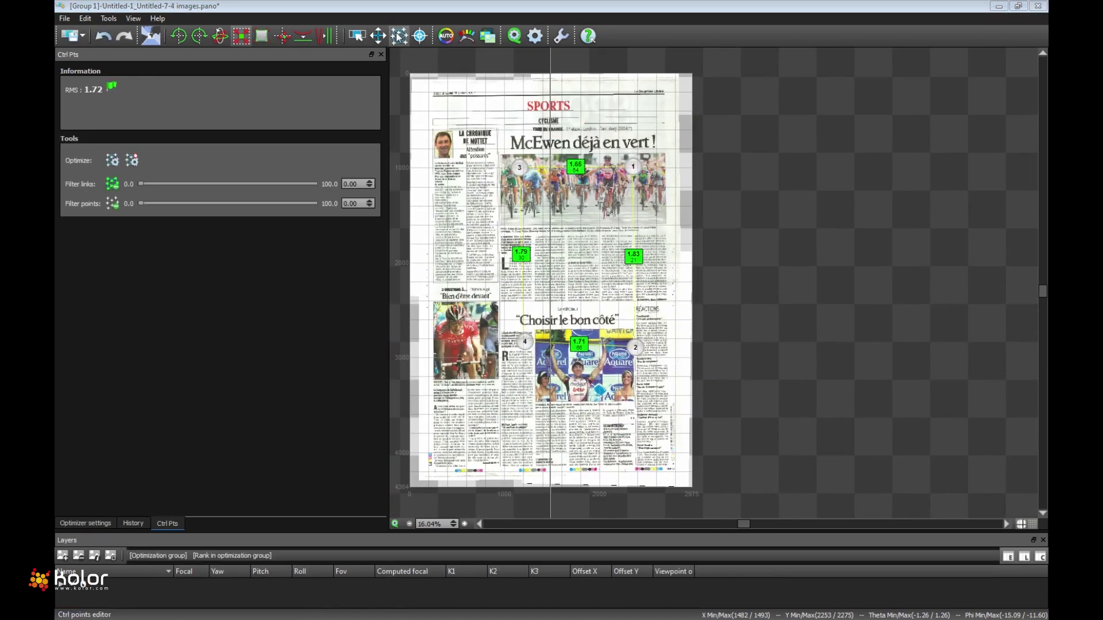
Close the Group 1 editor and run detection on Group 2's five fisheye shots
left_click(1038, 5)
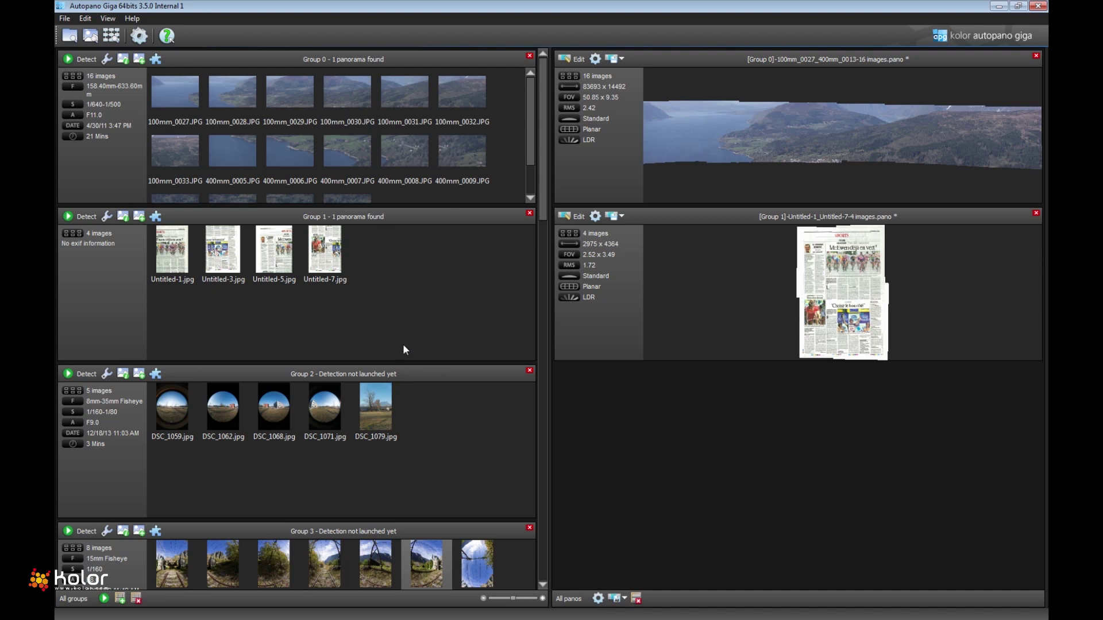
scroll(542, 64, "down", 1)
scroll(542, 65, "up", 1)
left_click_drag(545, 111, 545, 144)
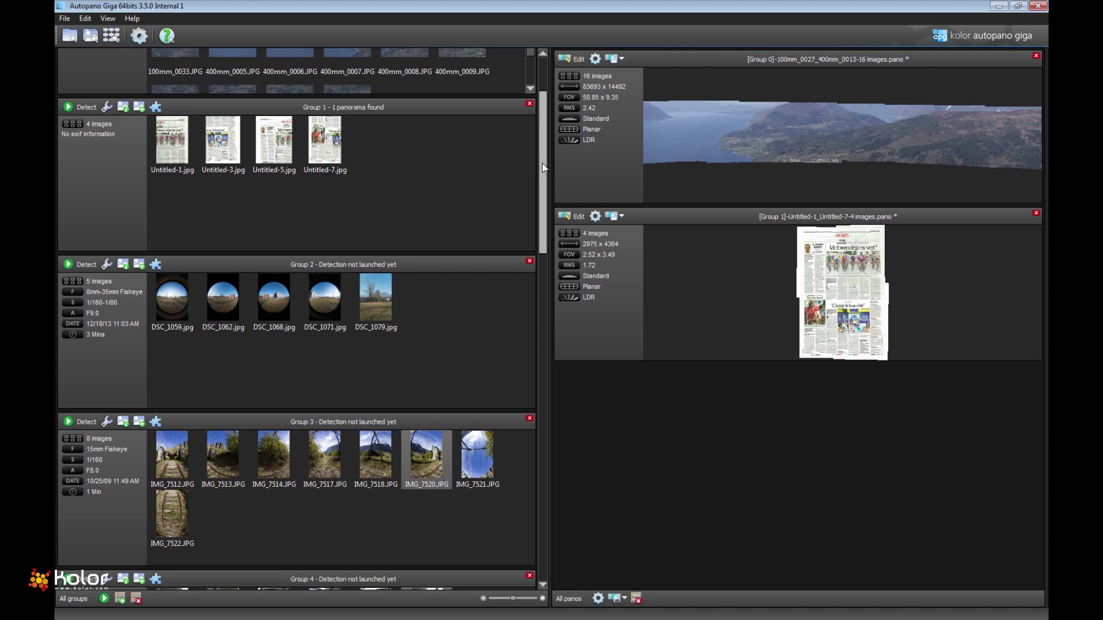
scroll(435, 367, "up", 1)
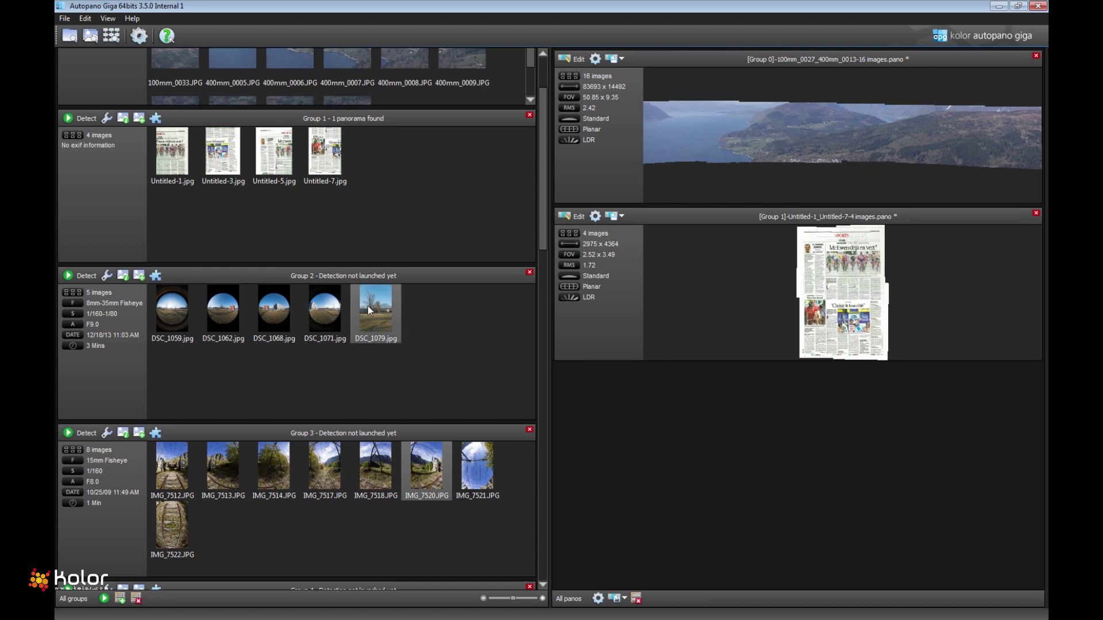
left_click(81, 276)
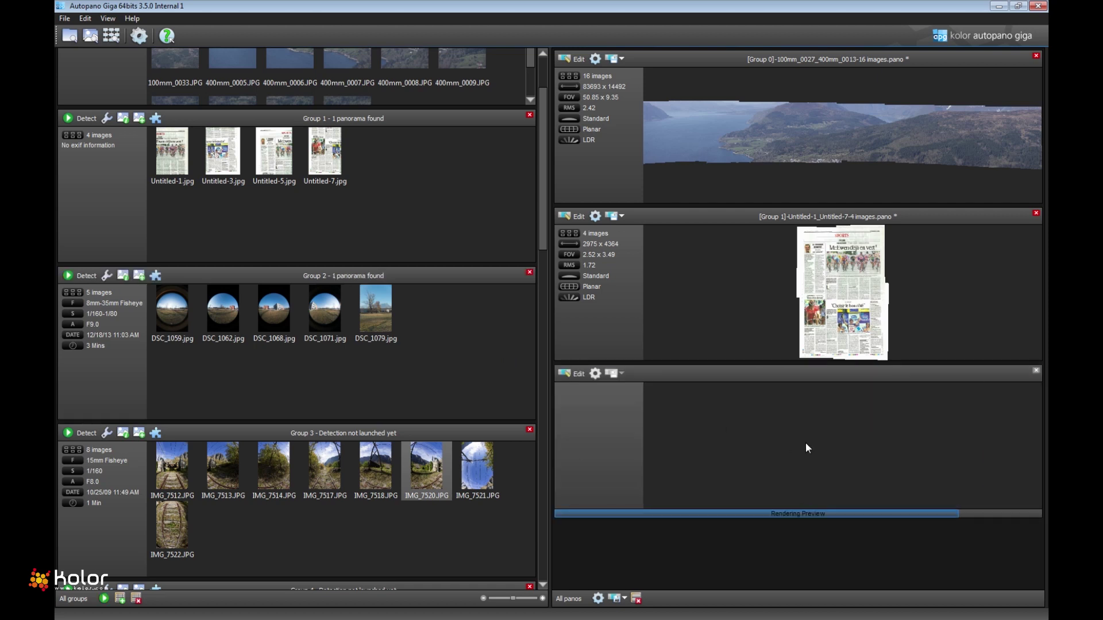
Inspect the individual images of the 360×180 Group 2 panorama (RMS 2.47), then close it
left_click(571, 376)
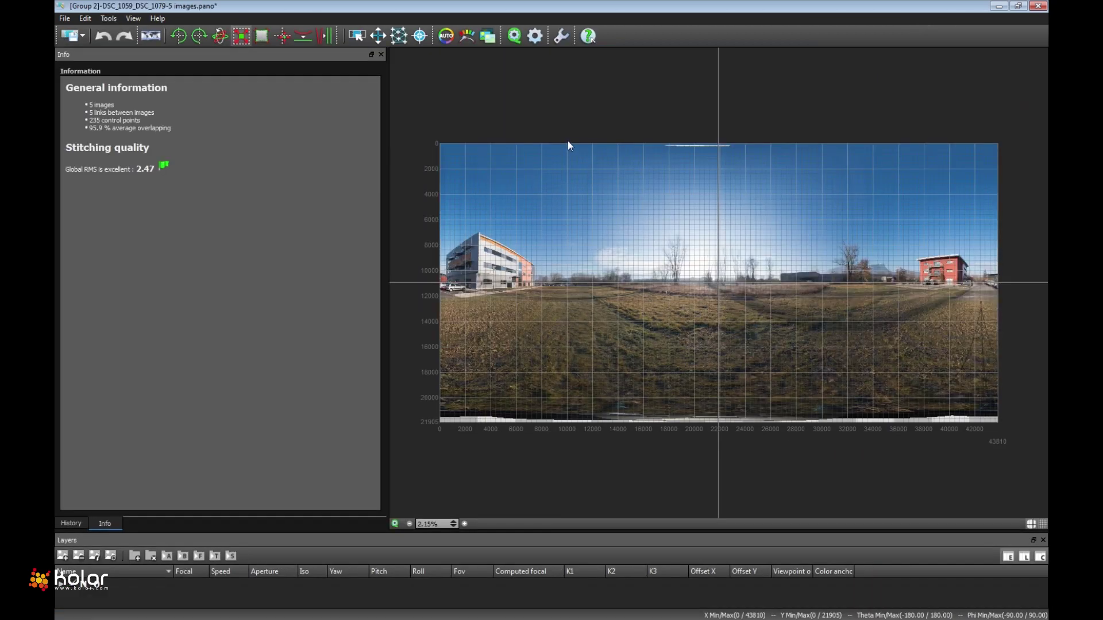
left_click(355, 33)
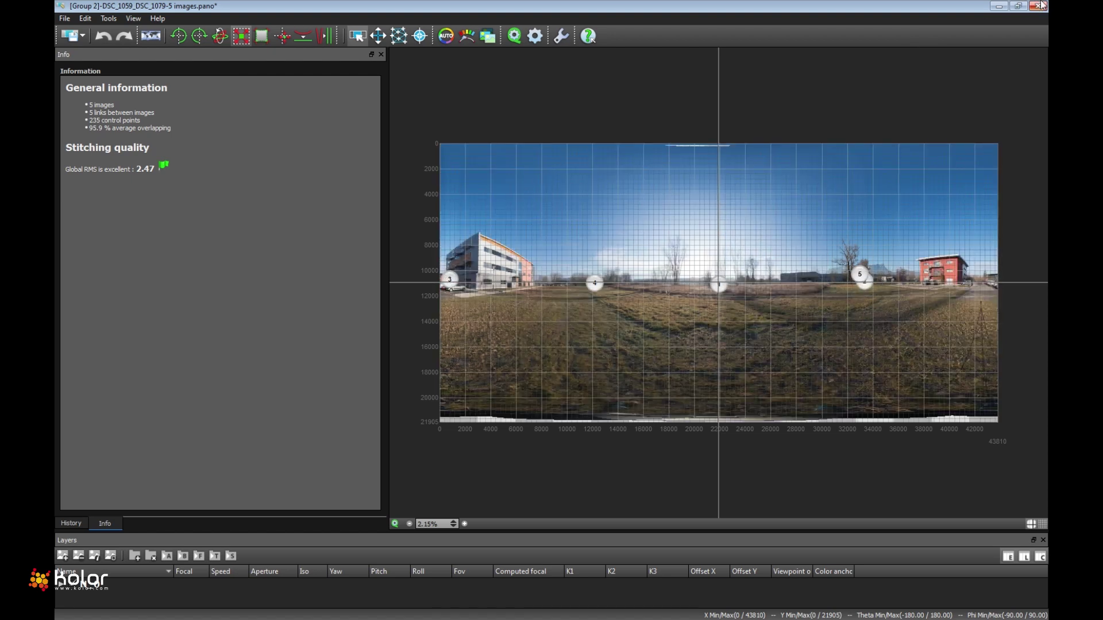
left_click(1038, 6)
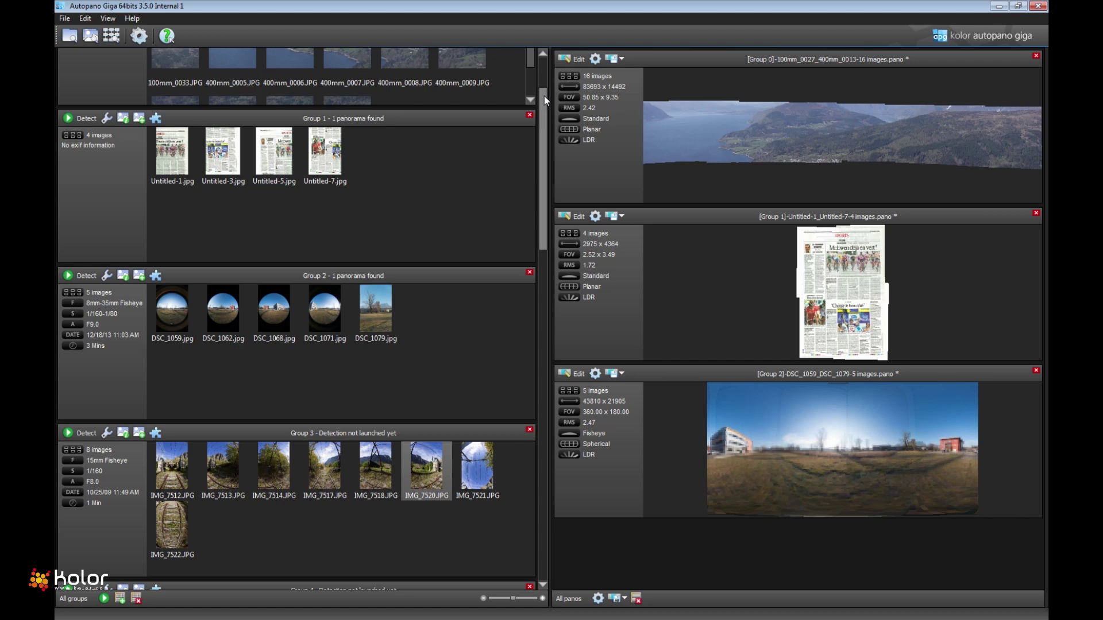
left_click_drag(546, 91, 545, 112)
scroll(547, 115, "up", 2)
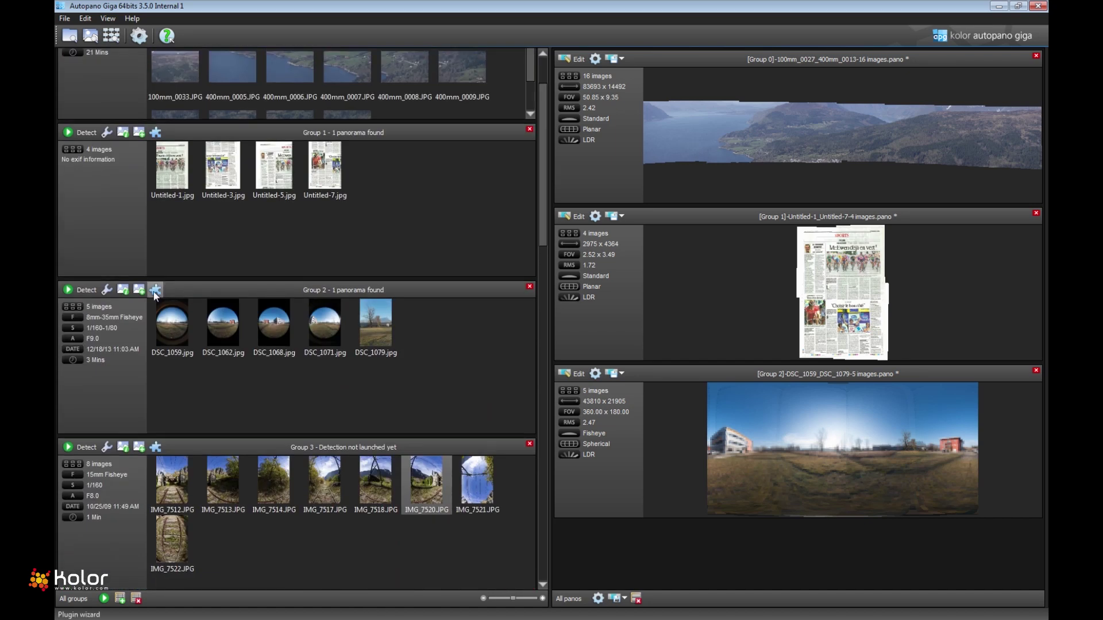
left_click(106, 291)
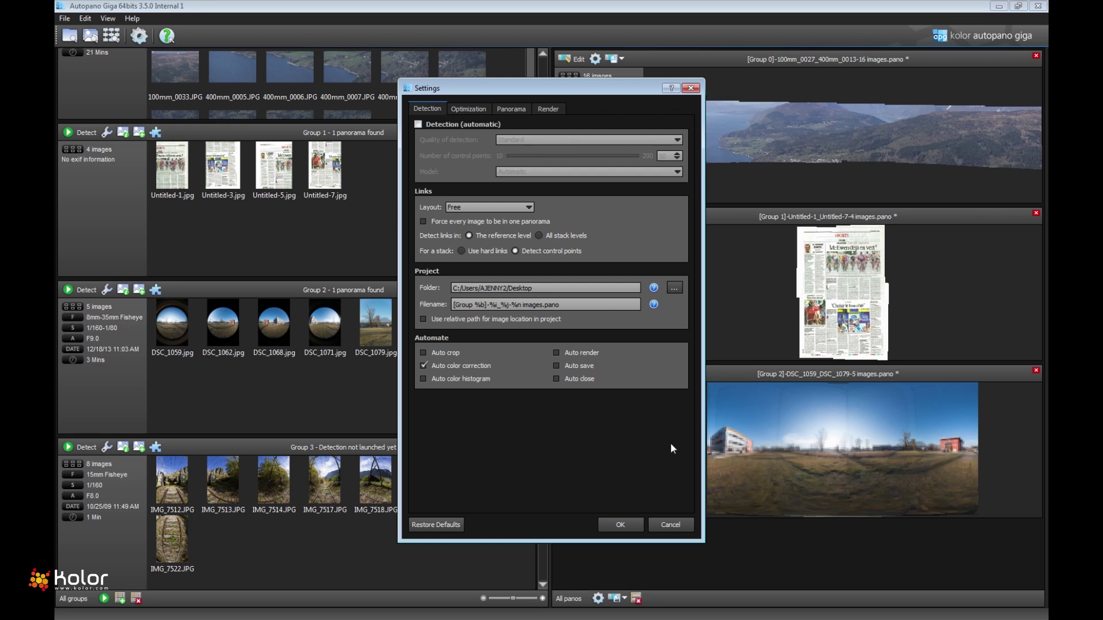
left_click(671, 524)
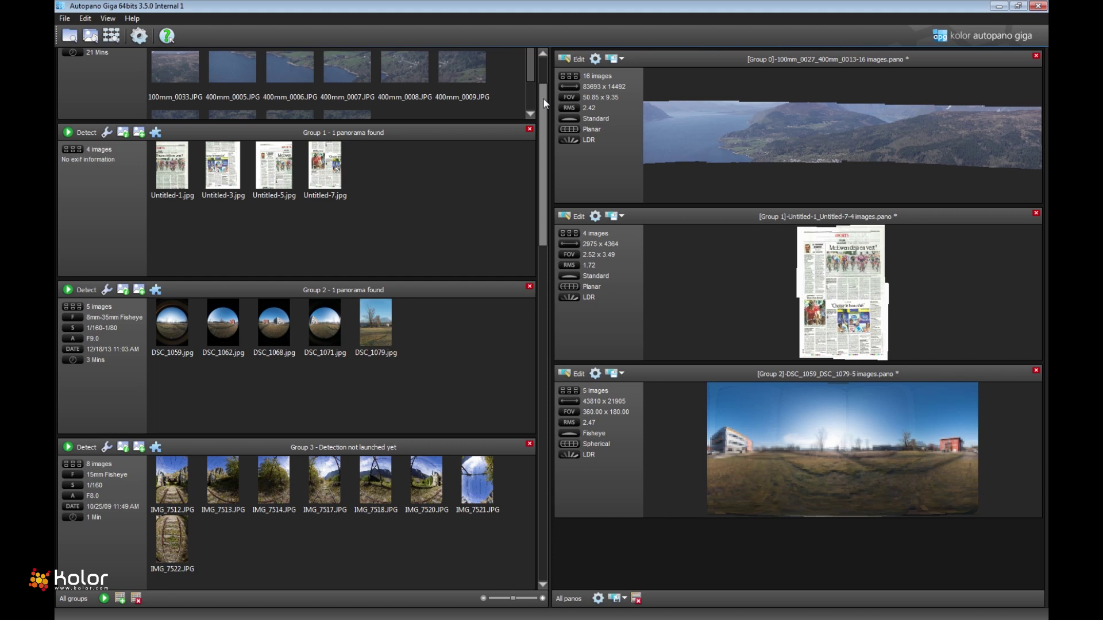
Detect Group 3's eight fisheye images and open the resulting panorama
left_click_drag(545, 103, 545, 177)
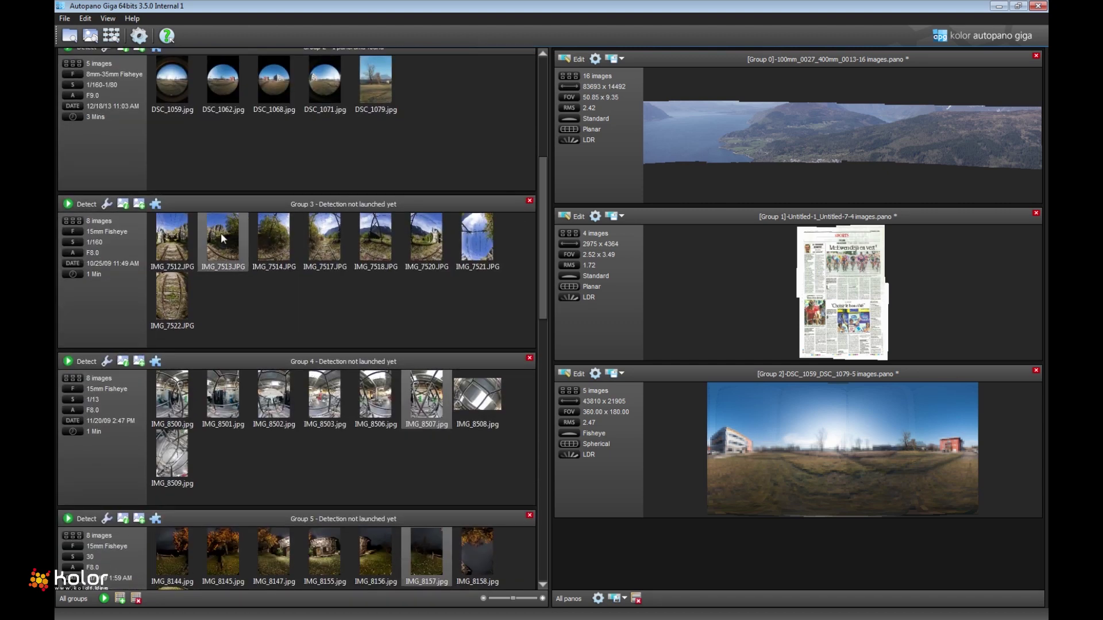
left_click(80, 204)
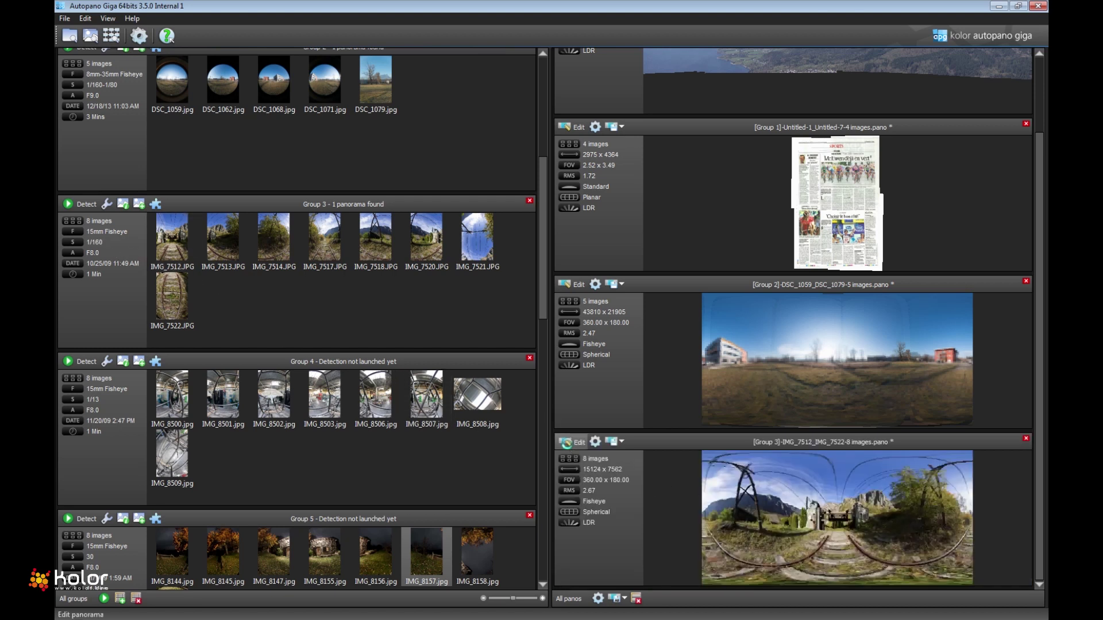
left_click(565, 442)
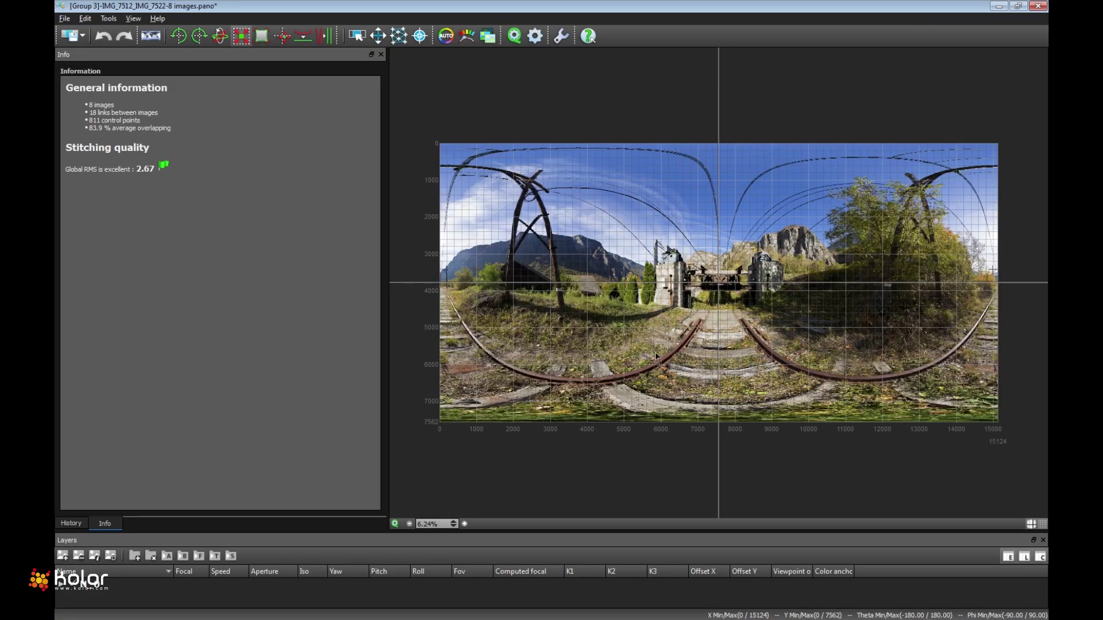
Zoom and pan across the railway tracks with numbered source images shown to inspect seams
scroll(655, 356, "up", 5)
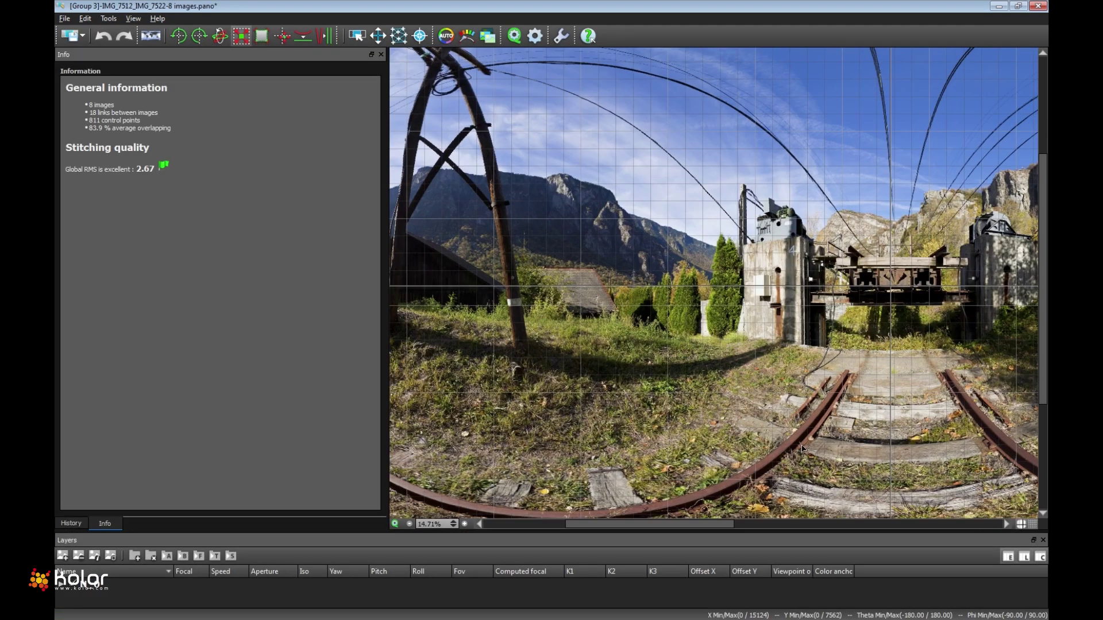
scroll(803, 449, "up", 1)
left_click_drag(793, 397, 613, 284)
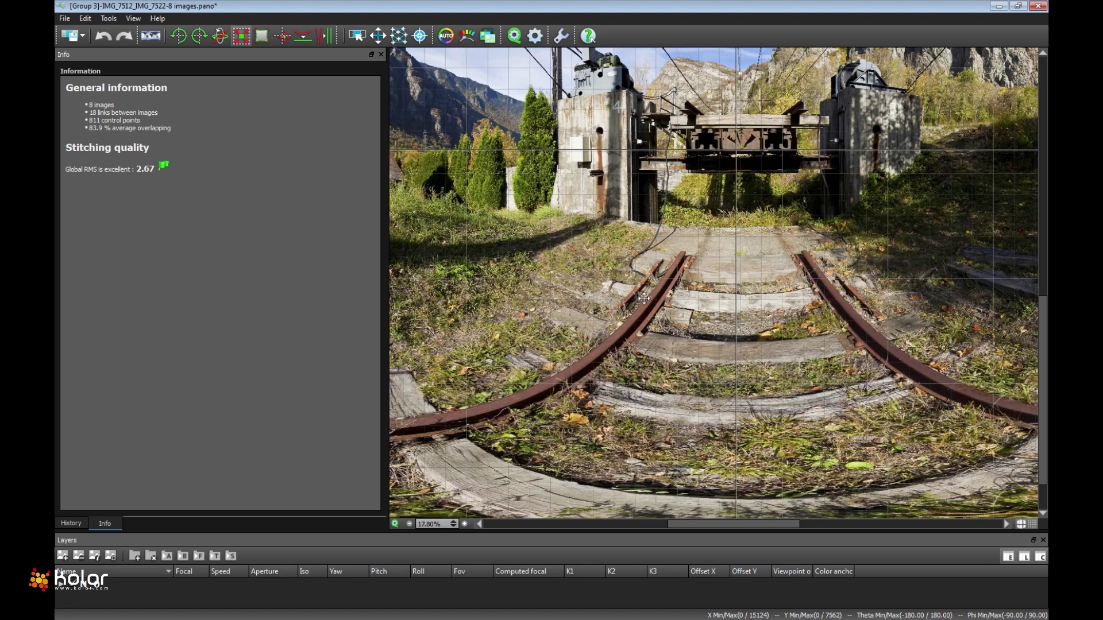
left_click(357, 36)
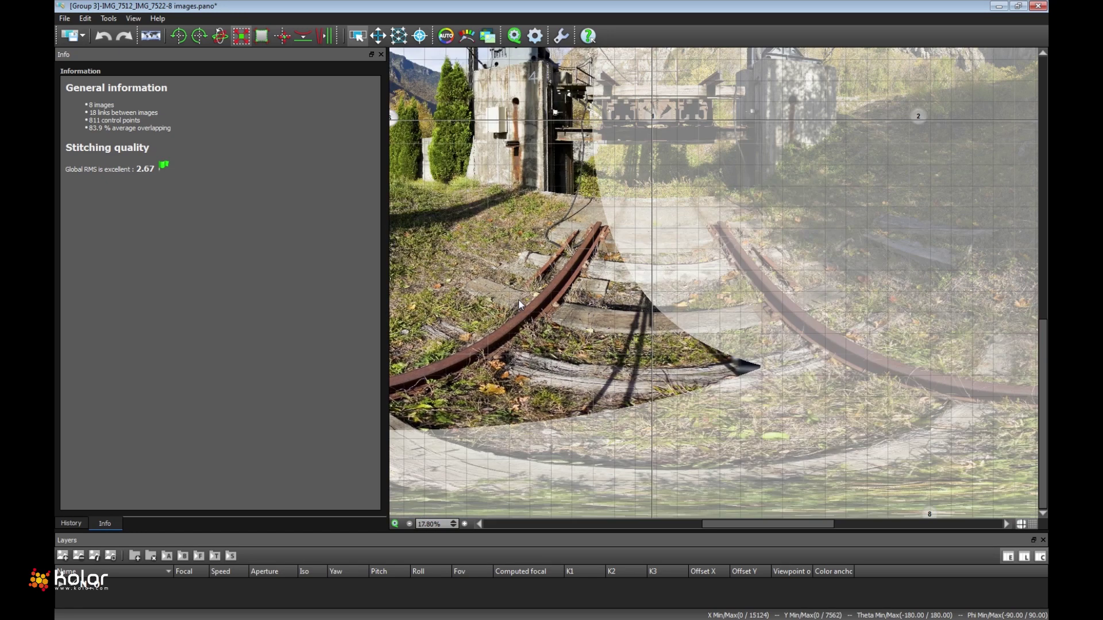
left_click_drag(490, 289, 564, 318)
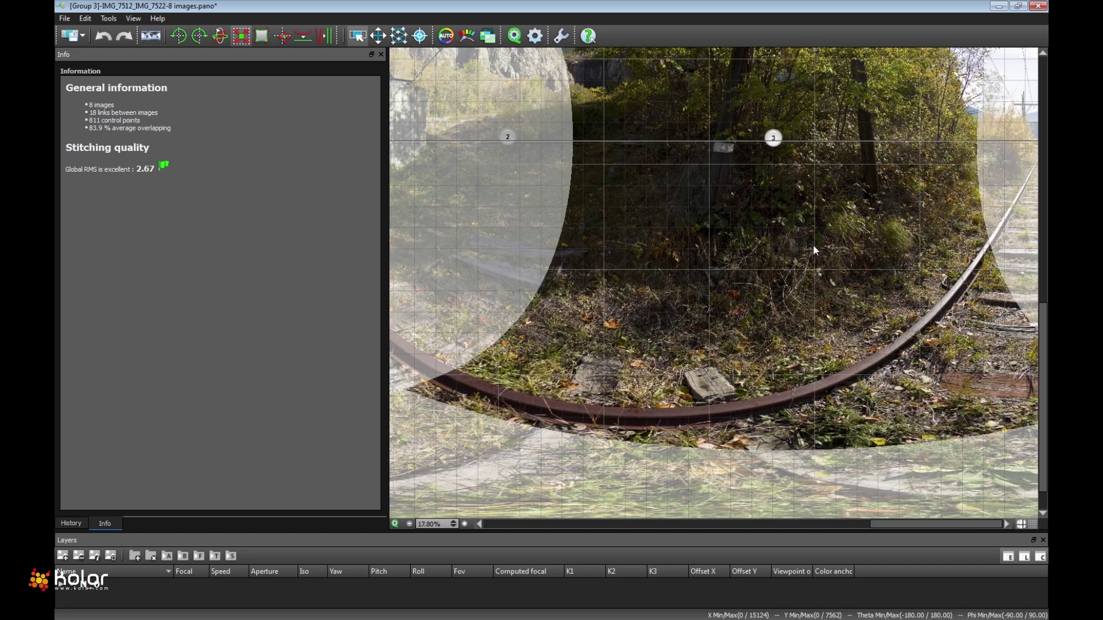
Close the Group 3 editor and run detection on Group 4's eight fisheye images
left_click(1038, 6)
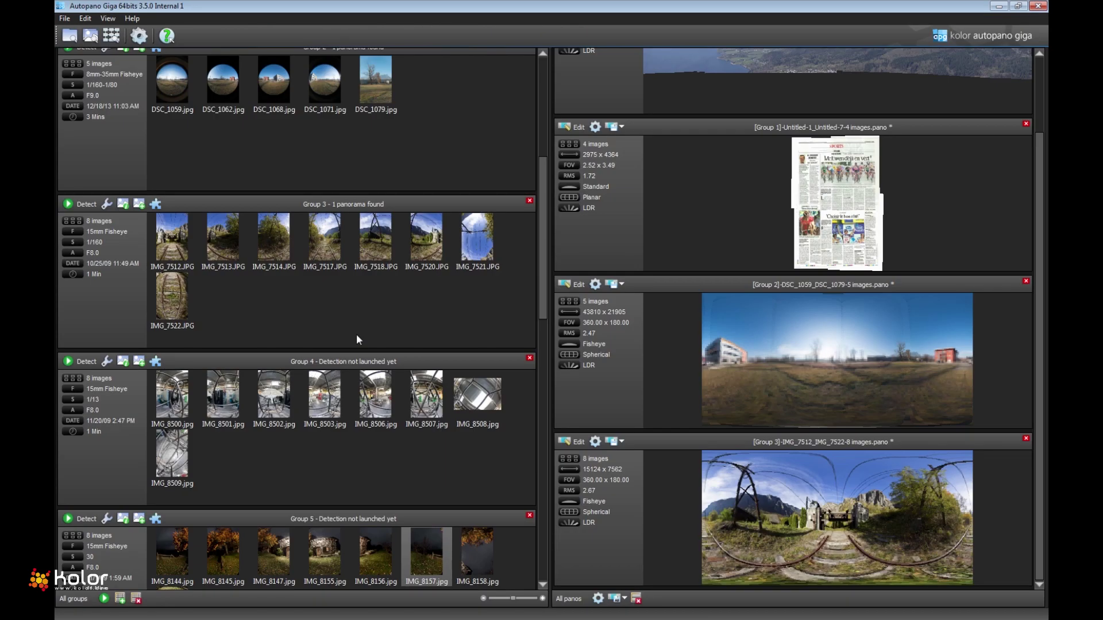
left_click_drag(544, 175, 544, 221)
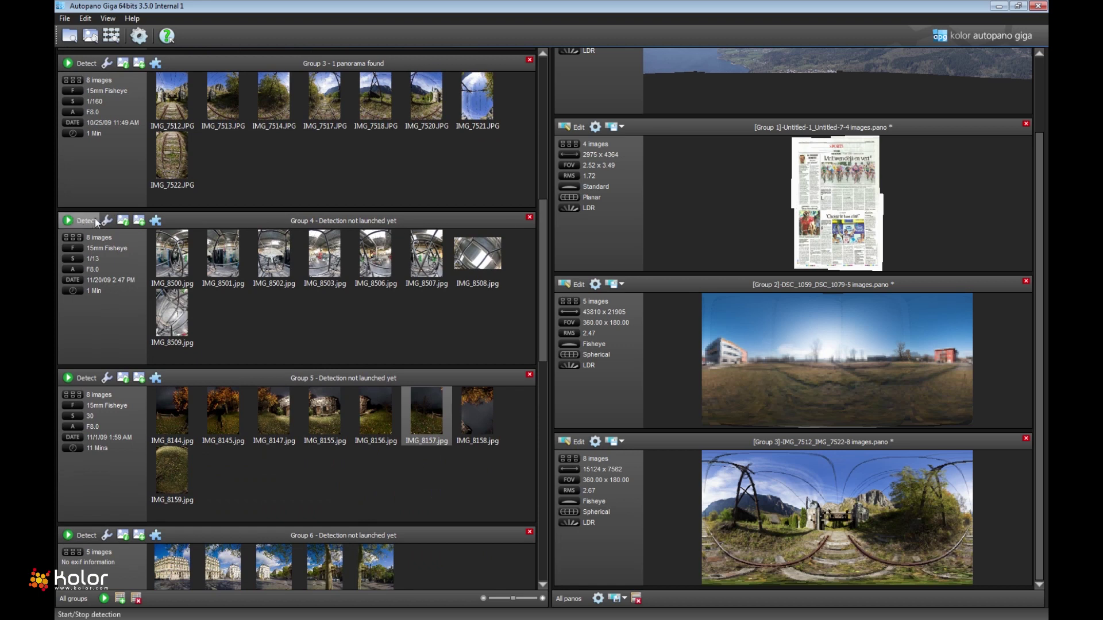
left_click(87, 222)
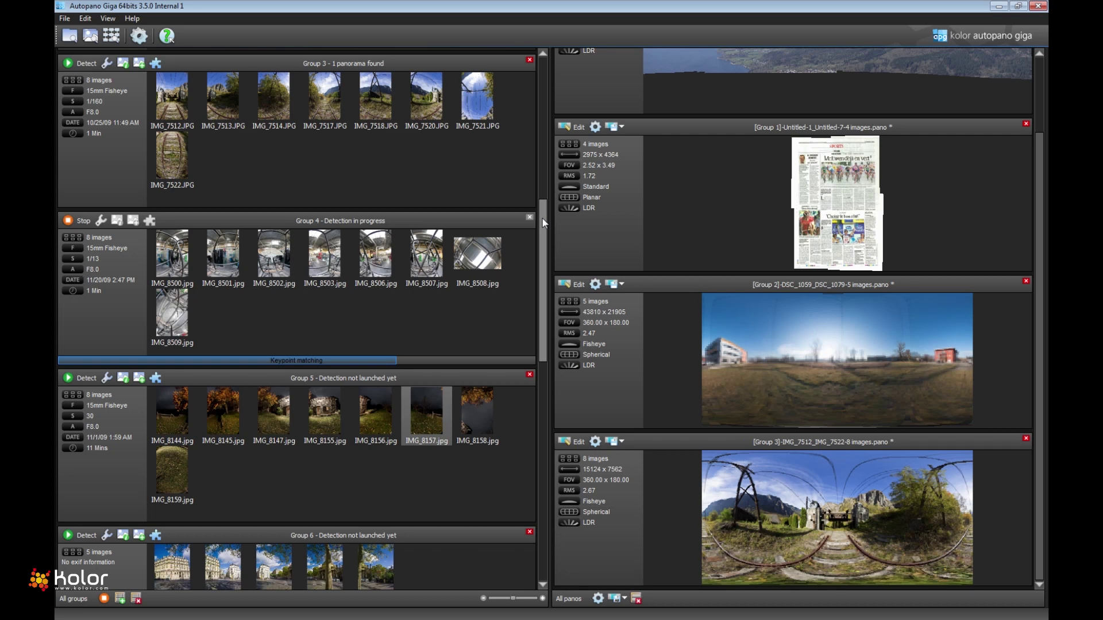
scroll(542, 218, "down", 3)
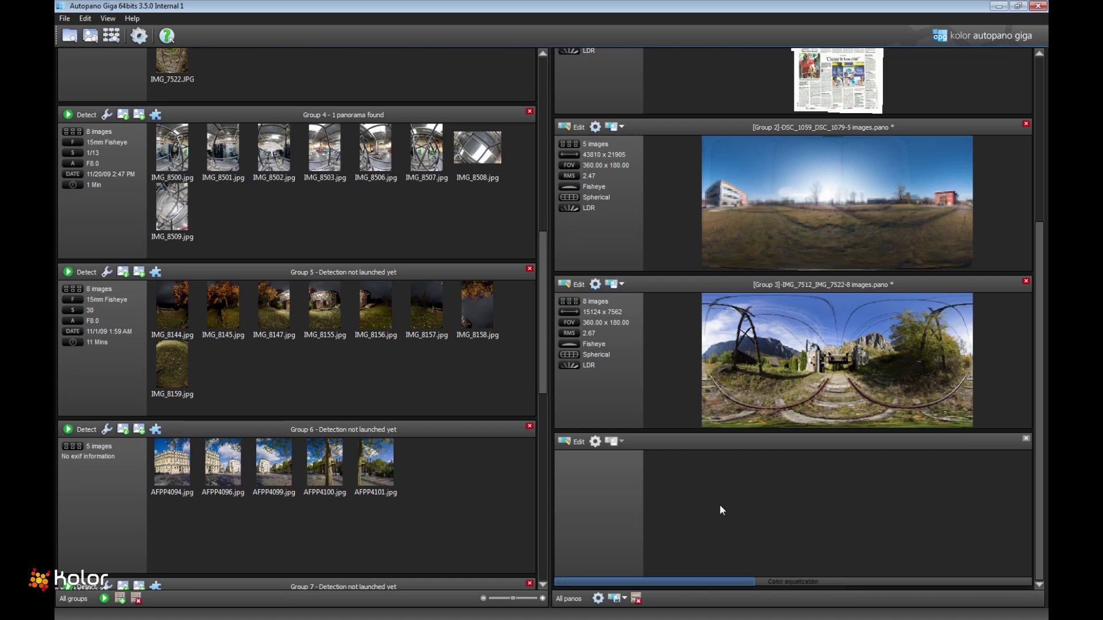
Open the Group 4 panorama (RMS 2.99) and zoom into a joint with numbered source images
left_click(576, 441)
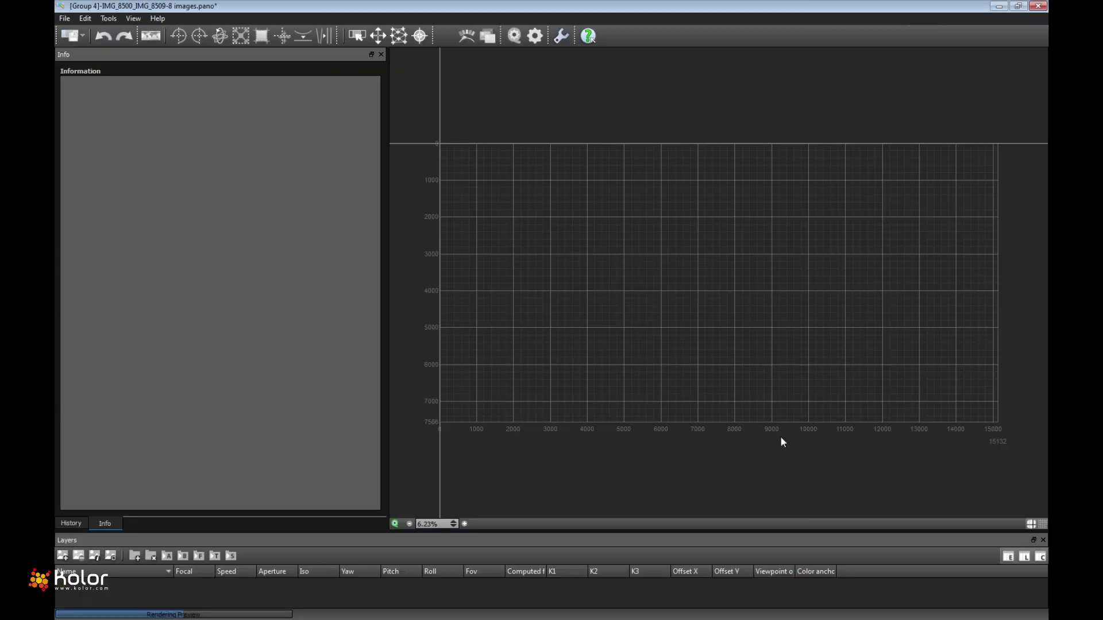
left_click(366, 39)
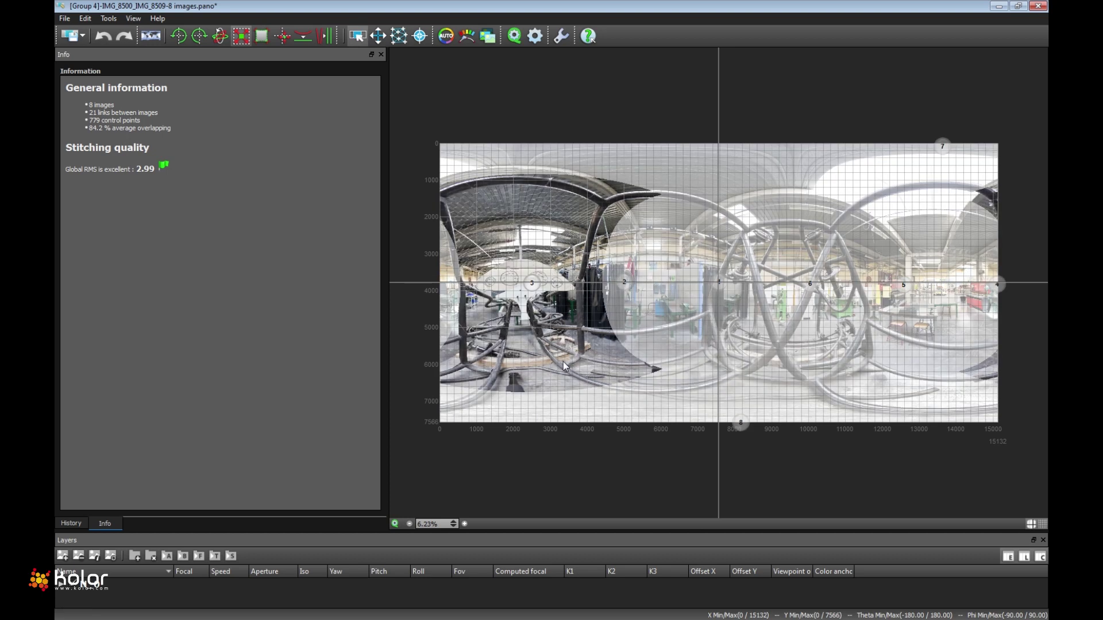
scroll(563, 367, "up", 5)
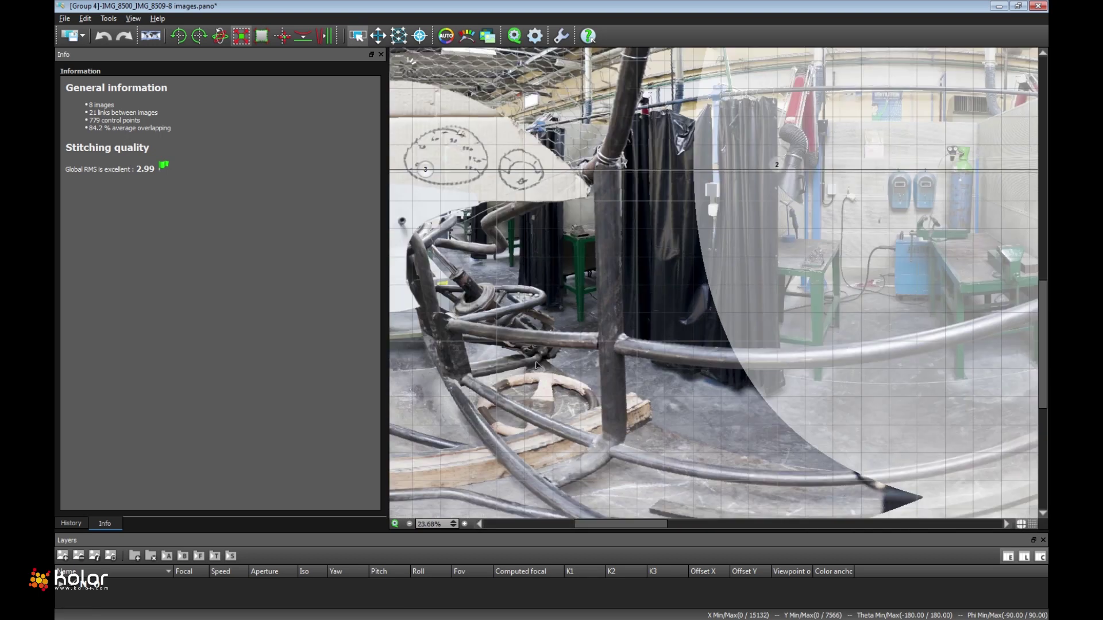
scroll(543, 376, "up", 1)
scroll(612, 326, "up", 1)
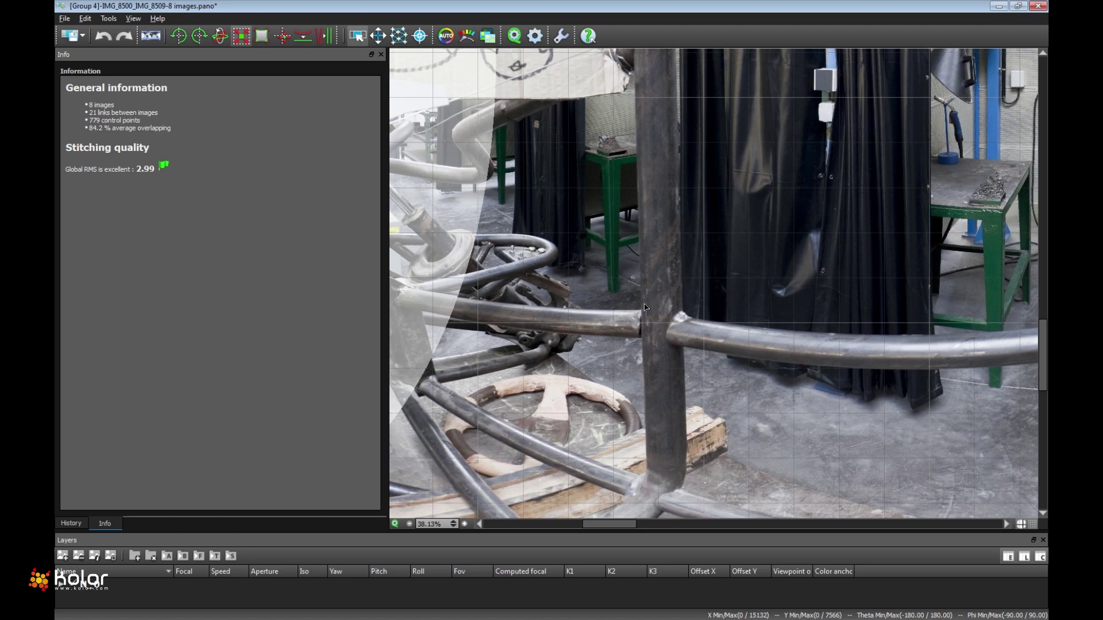
scroll(644, 308, "up", 2)
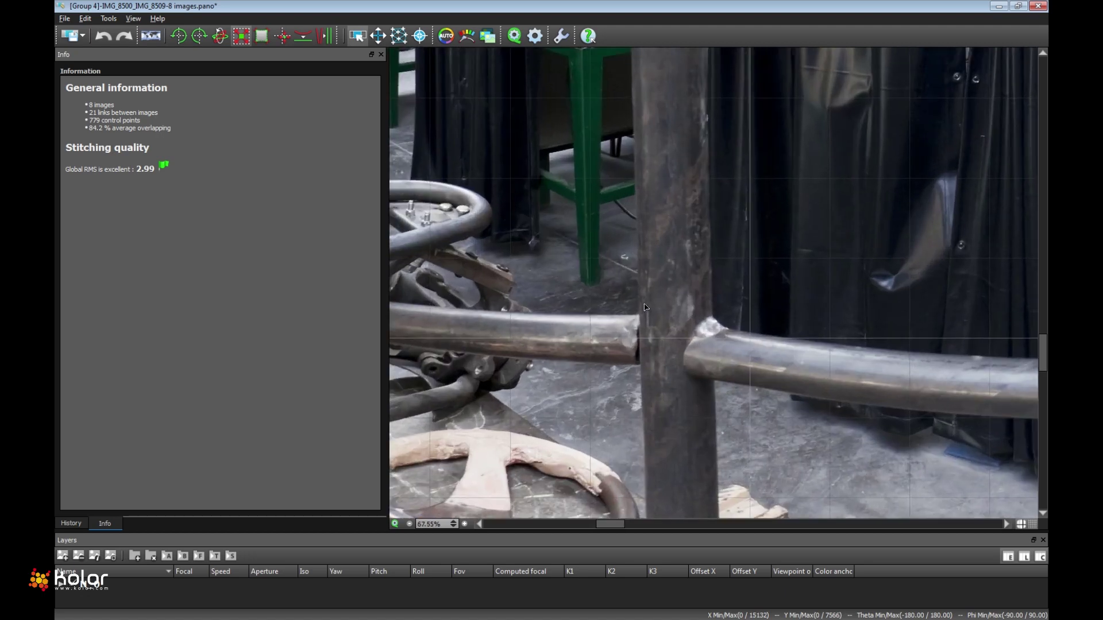
scroll(644, 307, "up", 1)
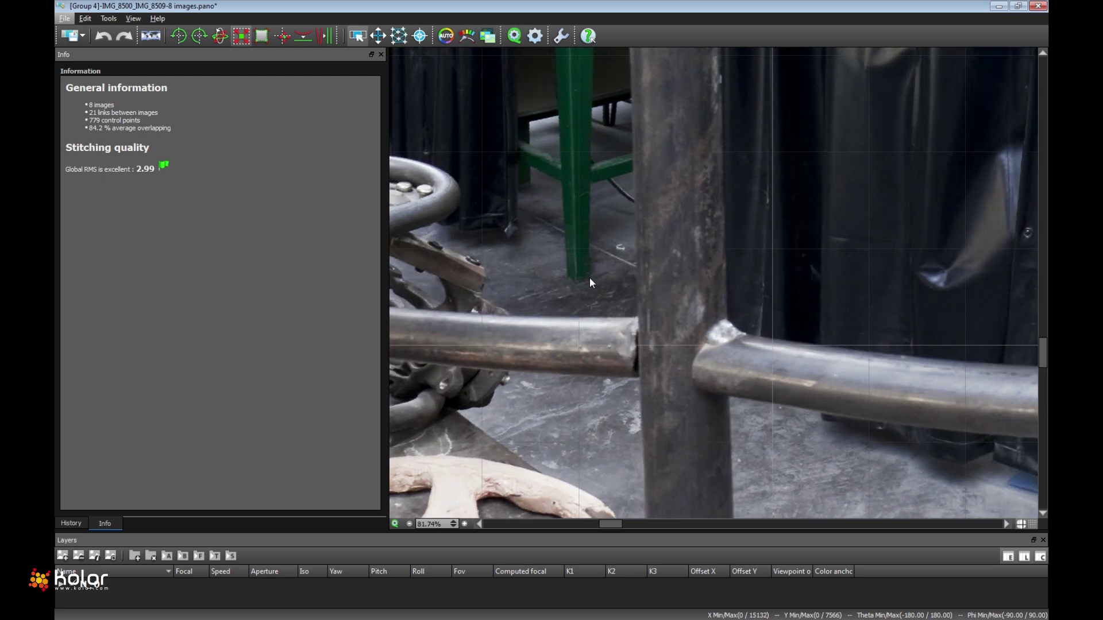
Close the Group 4 editor and run detection on Group 5's eight night-time fisheye images
left_click(1038, 6)
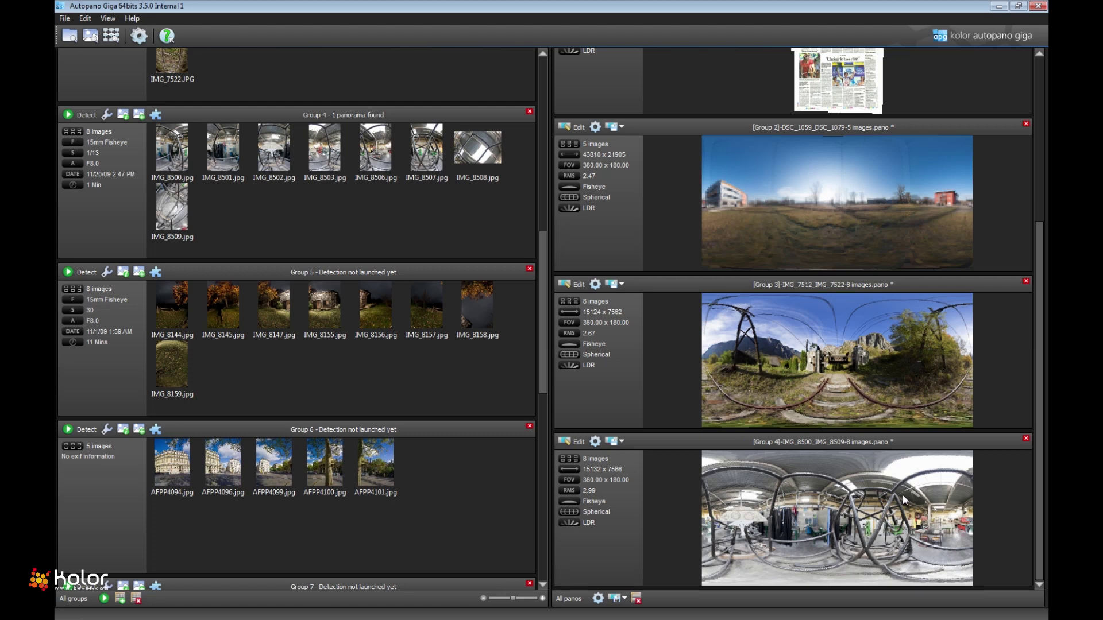
left_click_drag(543, 246, 540, 278)
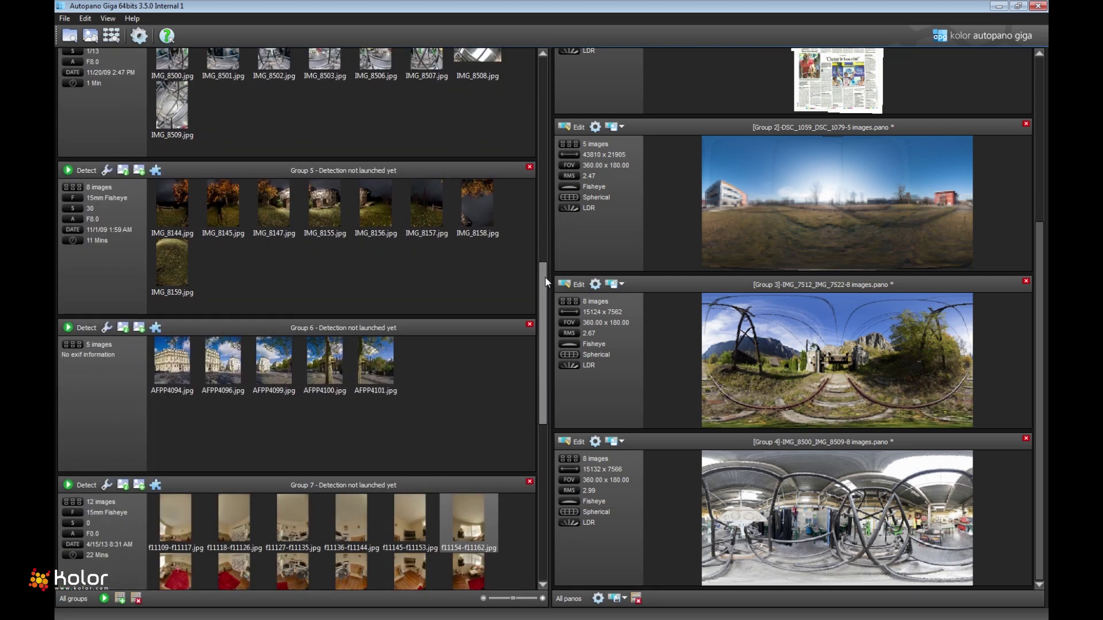
left_click(85, 171)
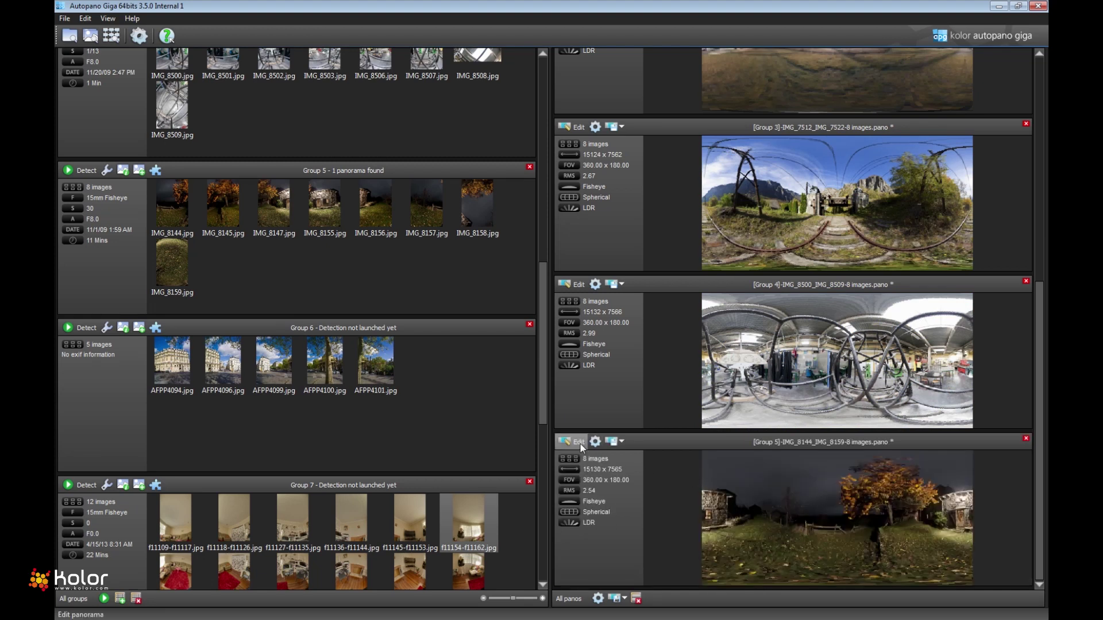
double_click(877, 523)
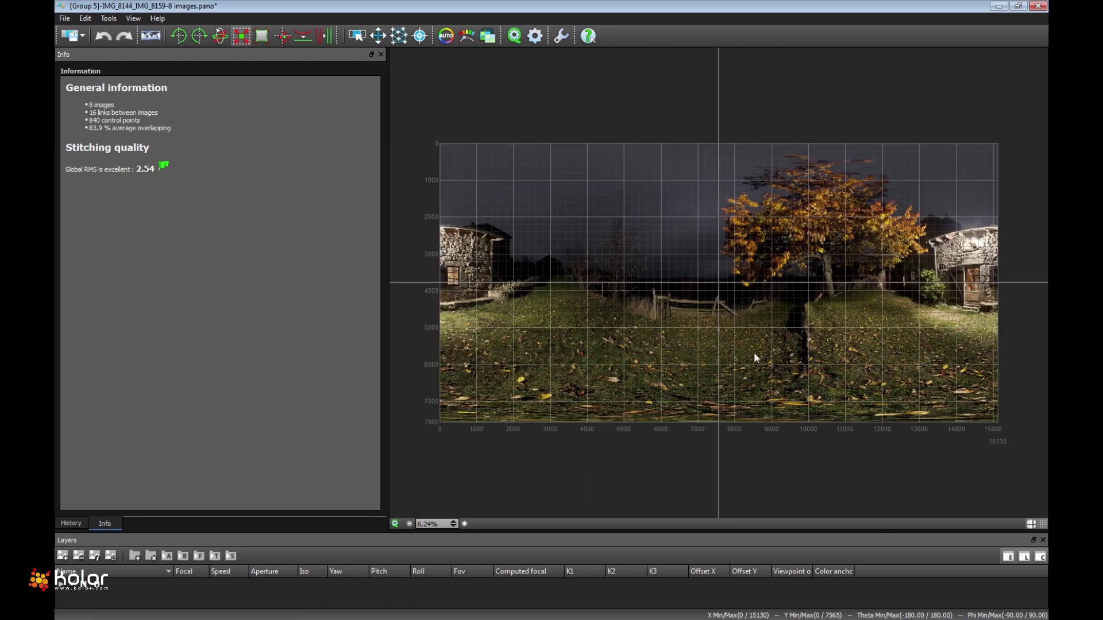
scroll(808, 352, "up", 8)
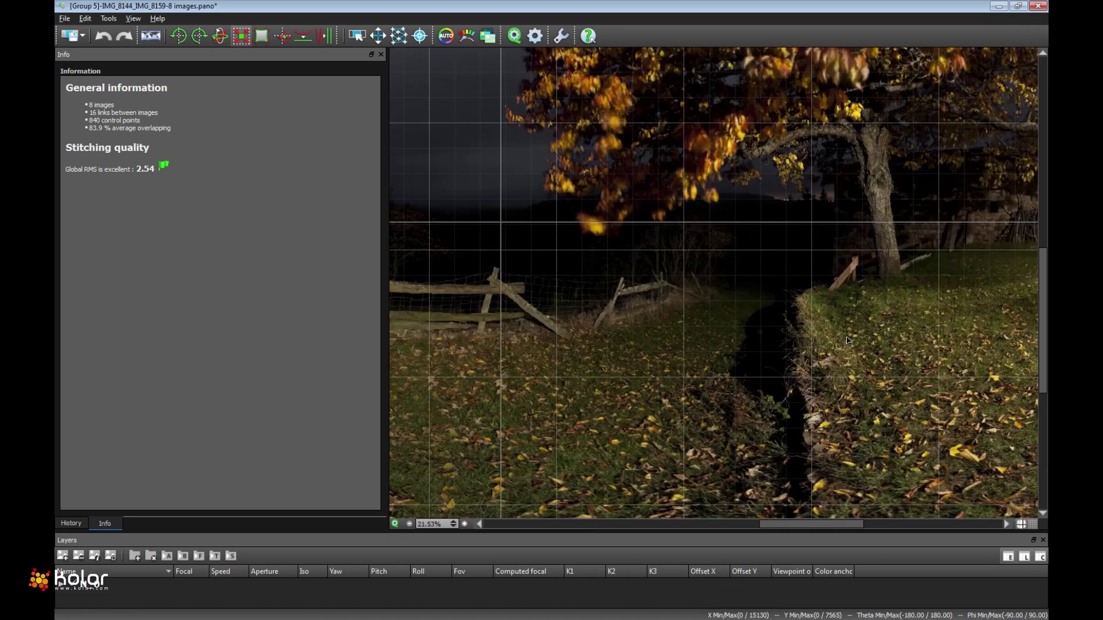
scroll(700, 171, "up", 1)
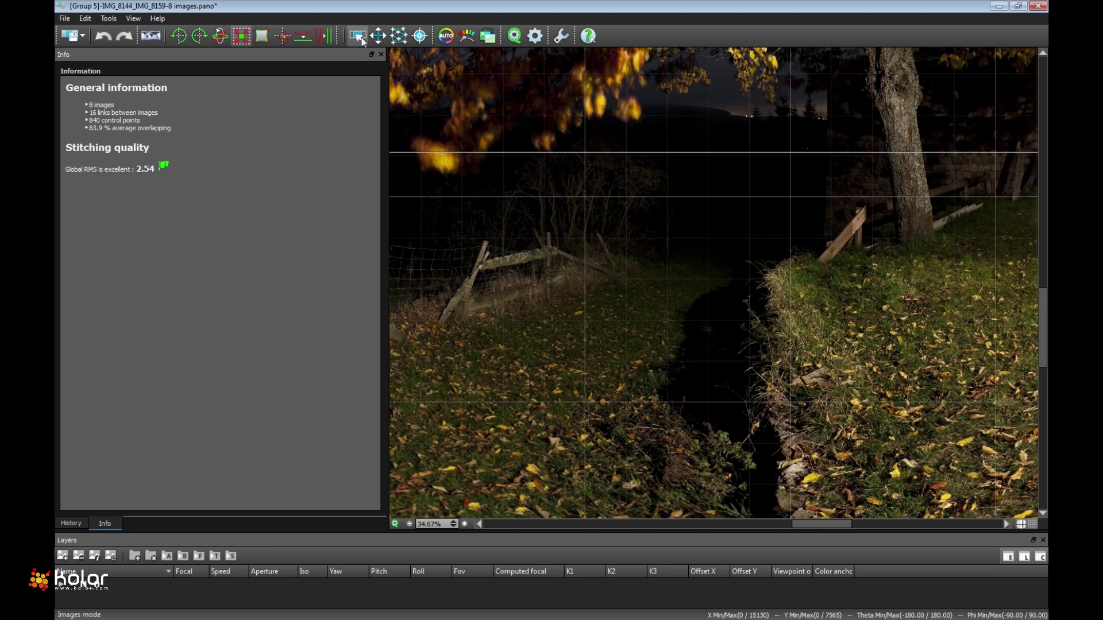
left_click(361, 38)
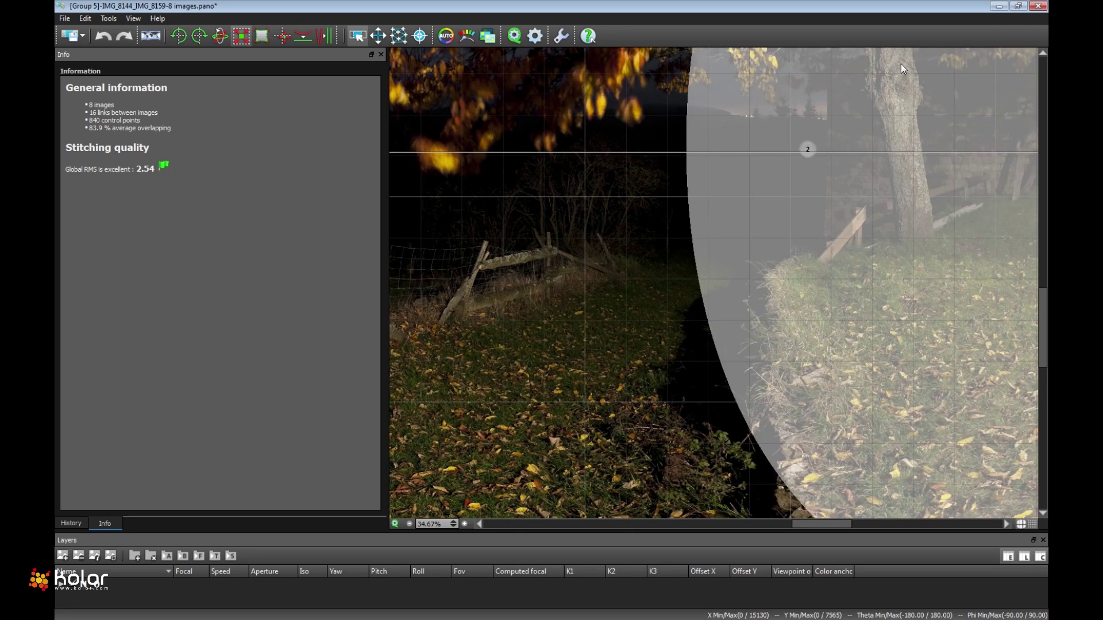
left_click(1039, 6)
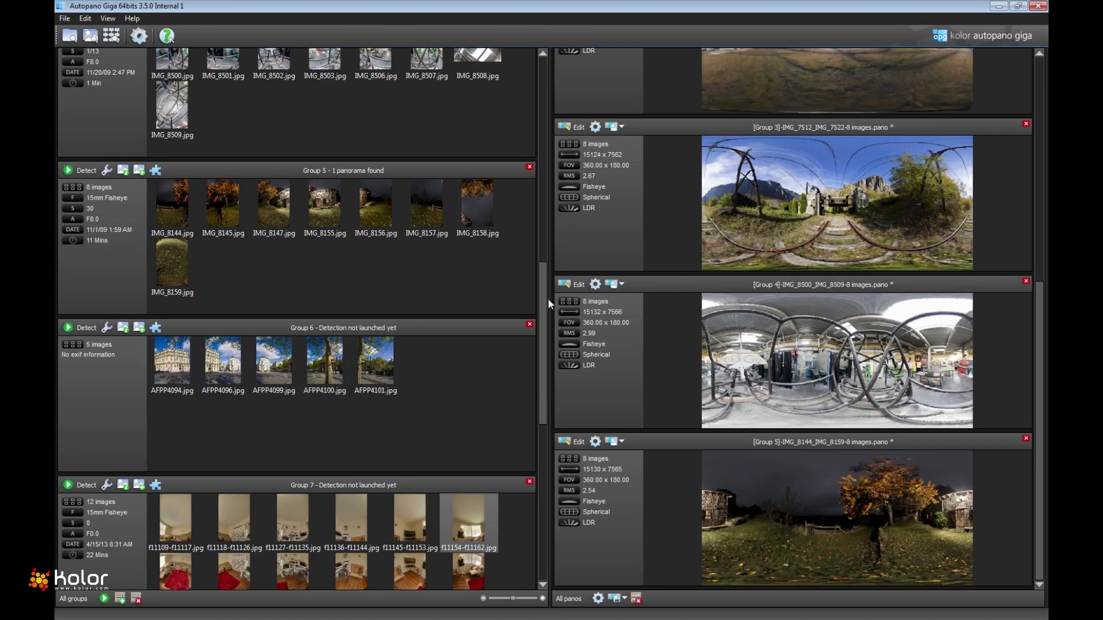
Run detection on Group 6's five street photos
mouse_move(543, 296)
left_mouse_down()
mouse_move(543, 314)
mouse_move(544, 299)
left_mouse_up()
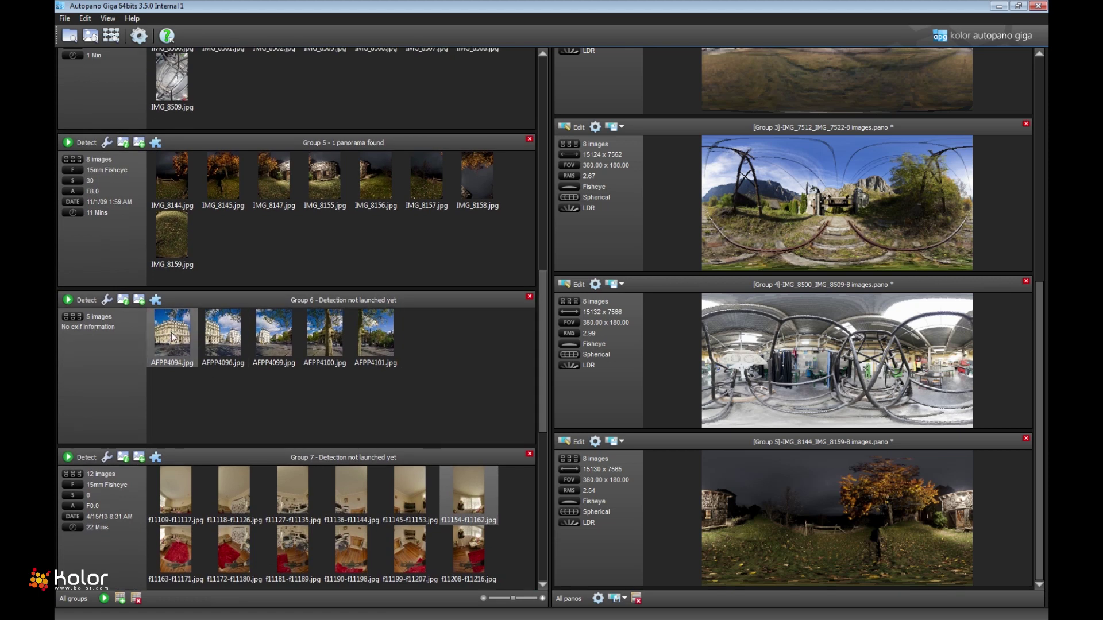
left_click(78, 300)
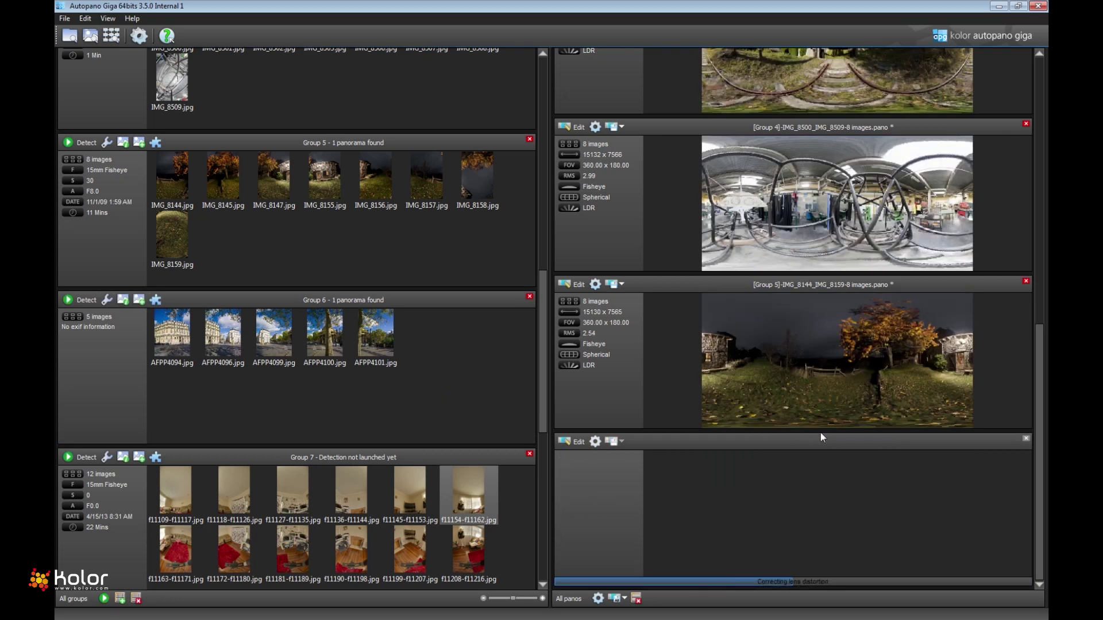
Open the Group 6 cylindrical panorama and inspect its numbered source-image outlines while panning and zooming
left_click(570, 442)
scroll(755, 345, "up", 3)
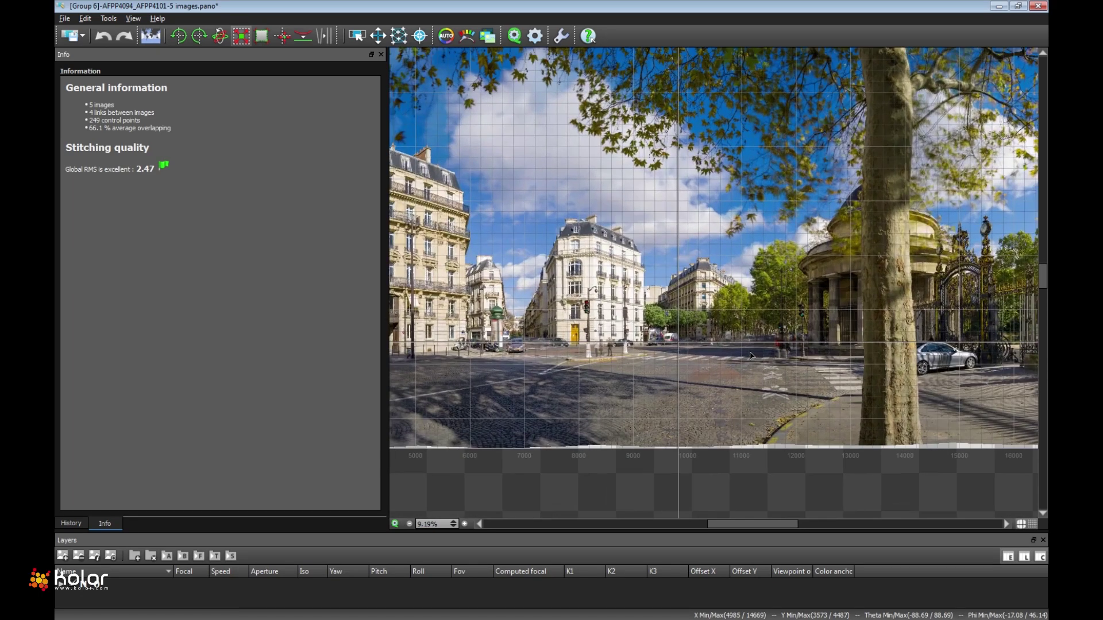
left_click(357, 37)
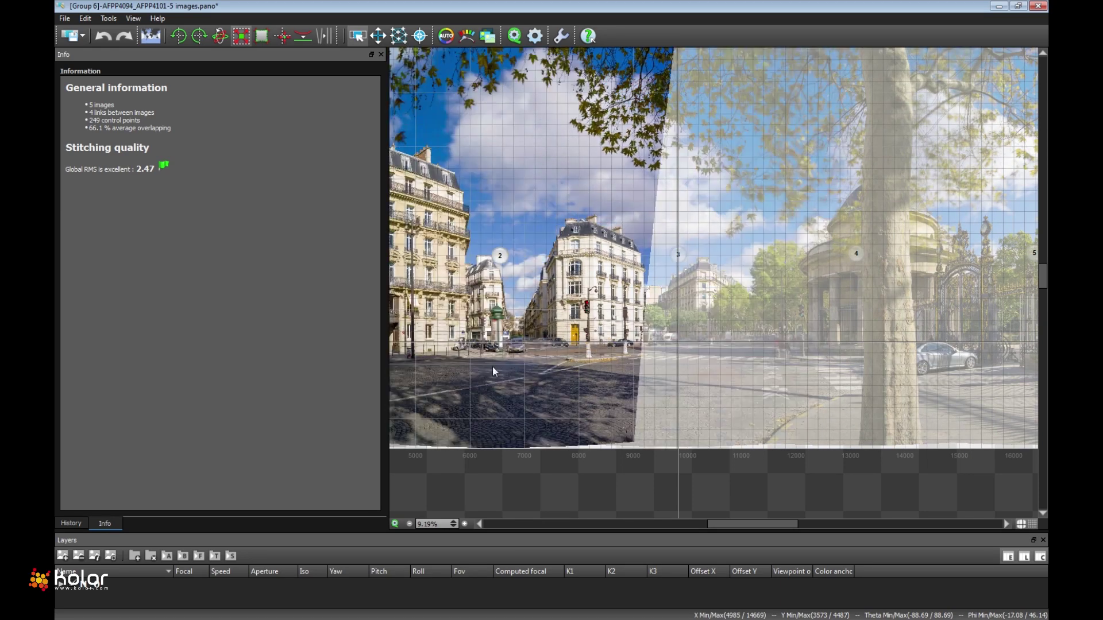
left_click_drag(445, 334, 760, 335)
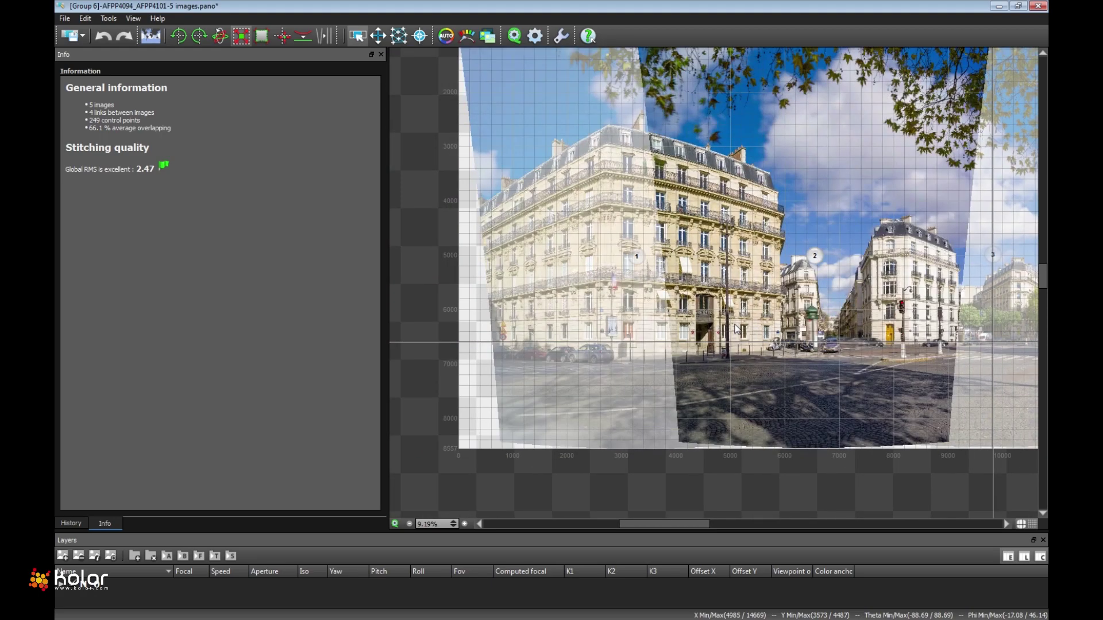
scroll(736, 329, "up", 3)
scroll(736, 317, "up", 3)
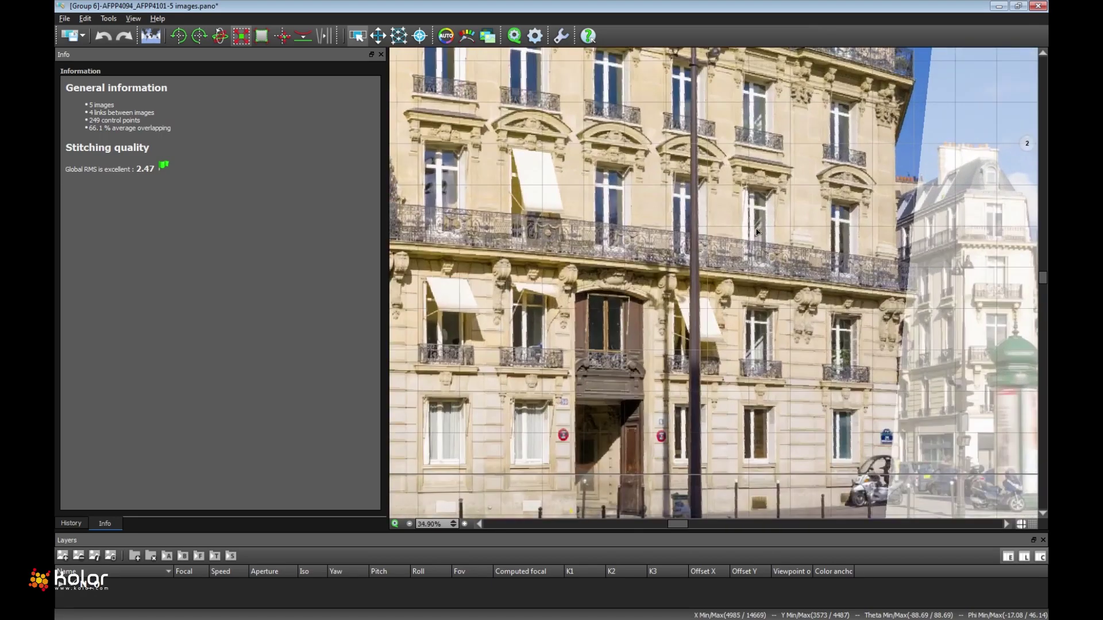
scroll(757, 232, "down", 3)
Close the Group 6 editor and run detection on Group 7's twelve fisheye images
left_click(1037, 6)
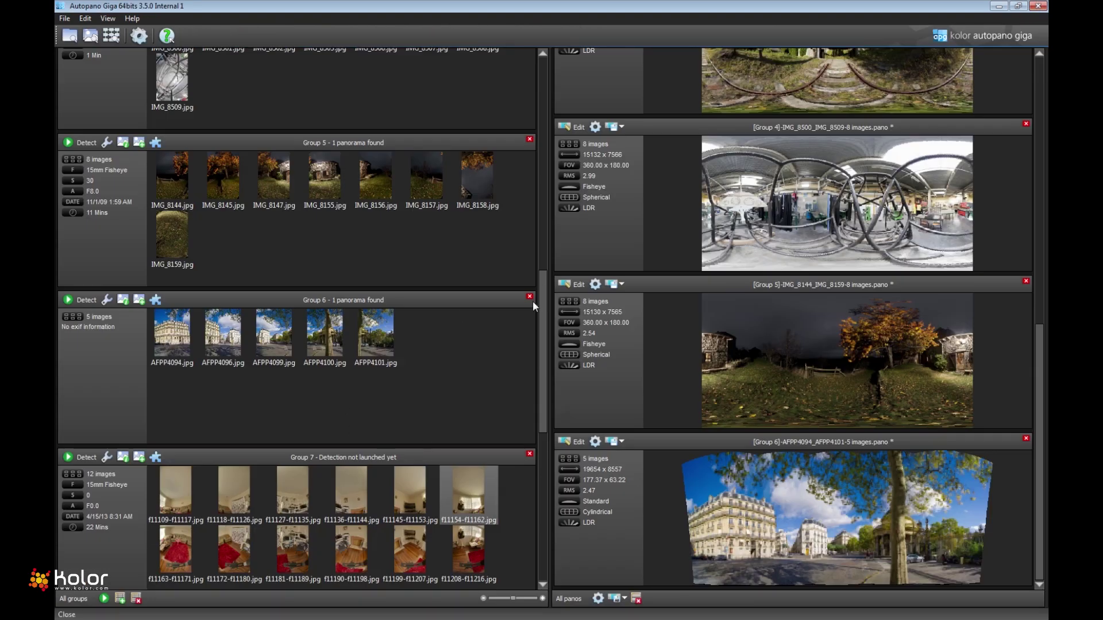
scroll(543, 285, "down", 3)
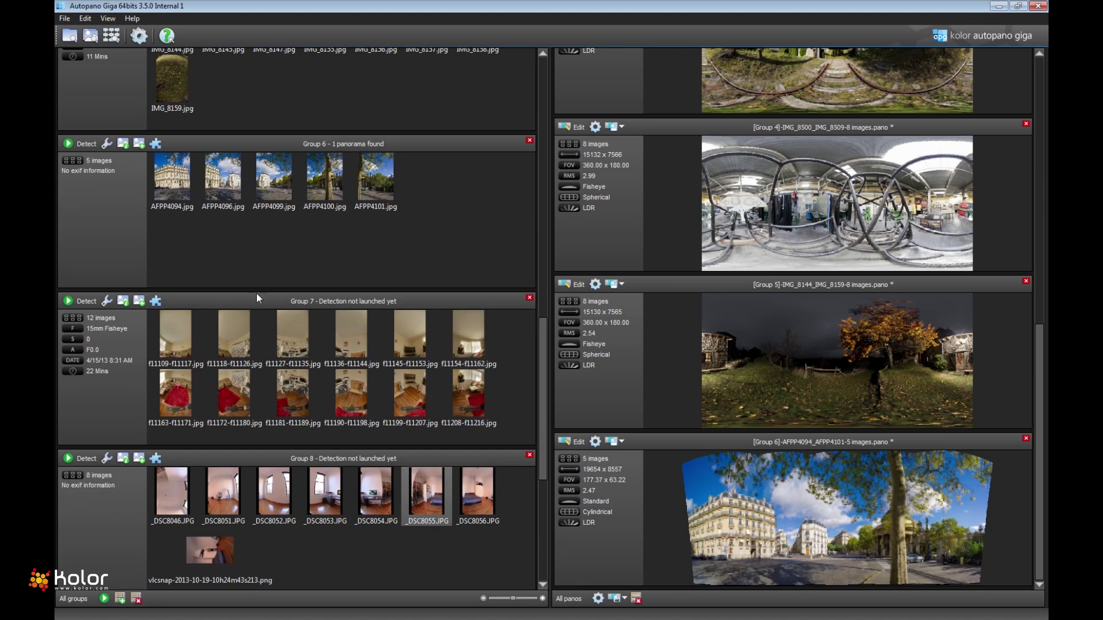
left_click(80, 301)
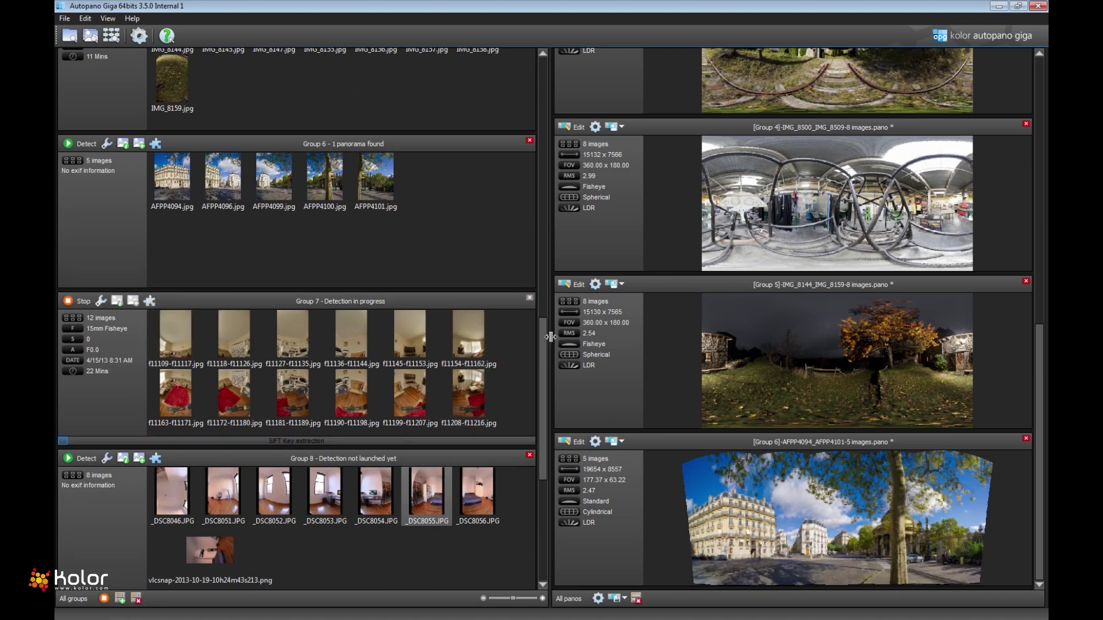
left_click_drag(544, 346, 544, 355)
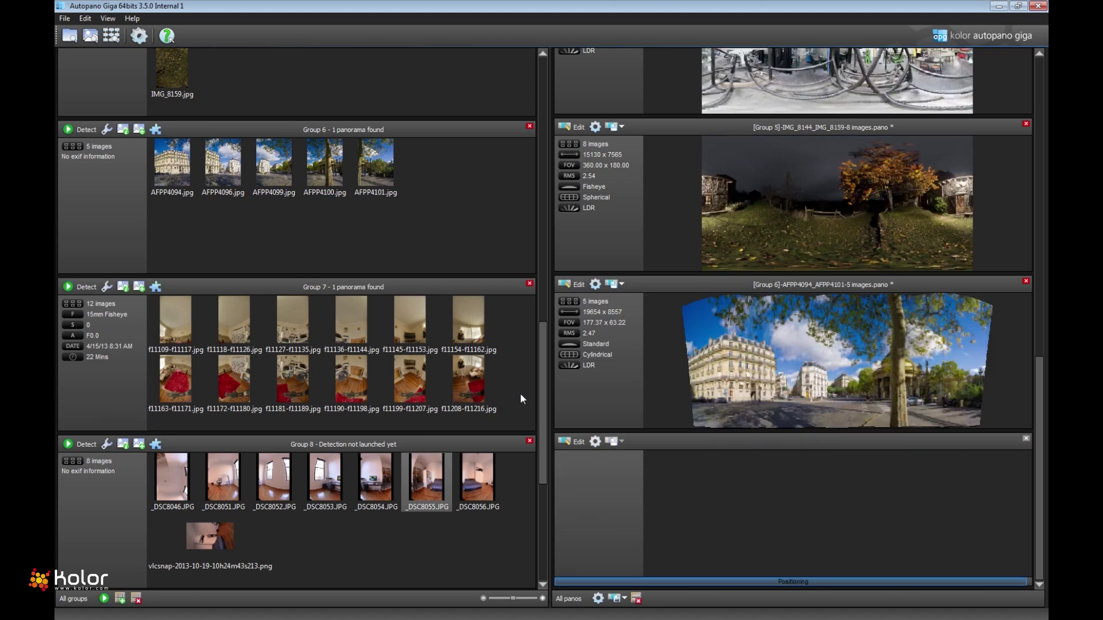
Open the Group 7 living-room panorama and pan toward the window, mannequin and TV
left_click(568, 443)
scroll(870, 335, "up", 3)
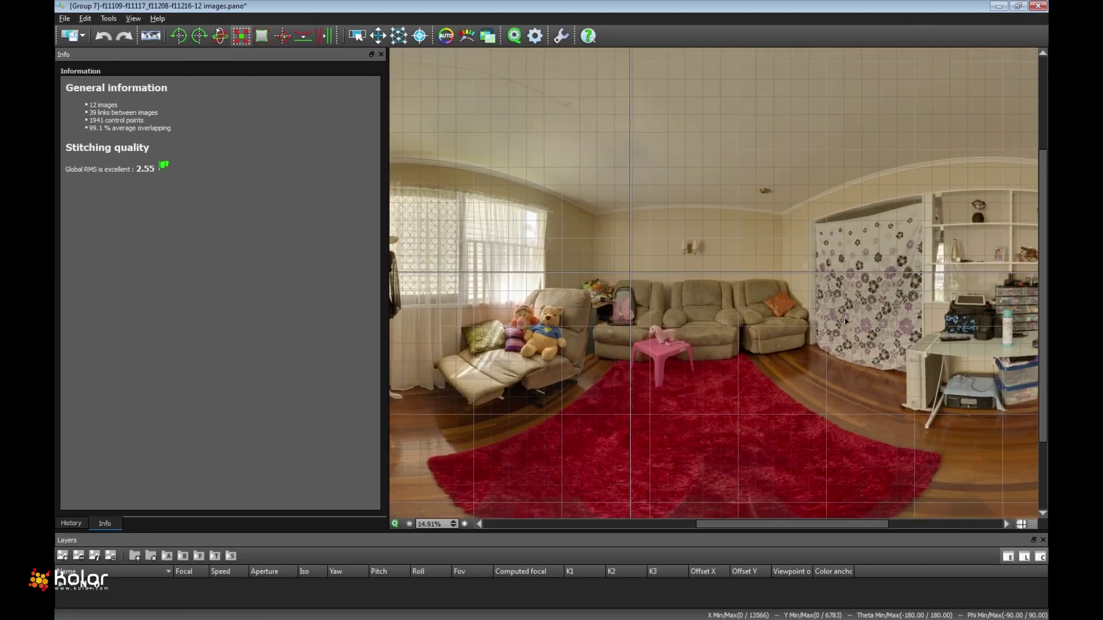
scroll(870, 334, "up", 3)
left_click_drag(871, 334, 693, 280)
left_click_drag(505, 197, 766, 181)
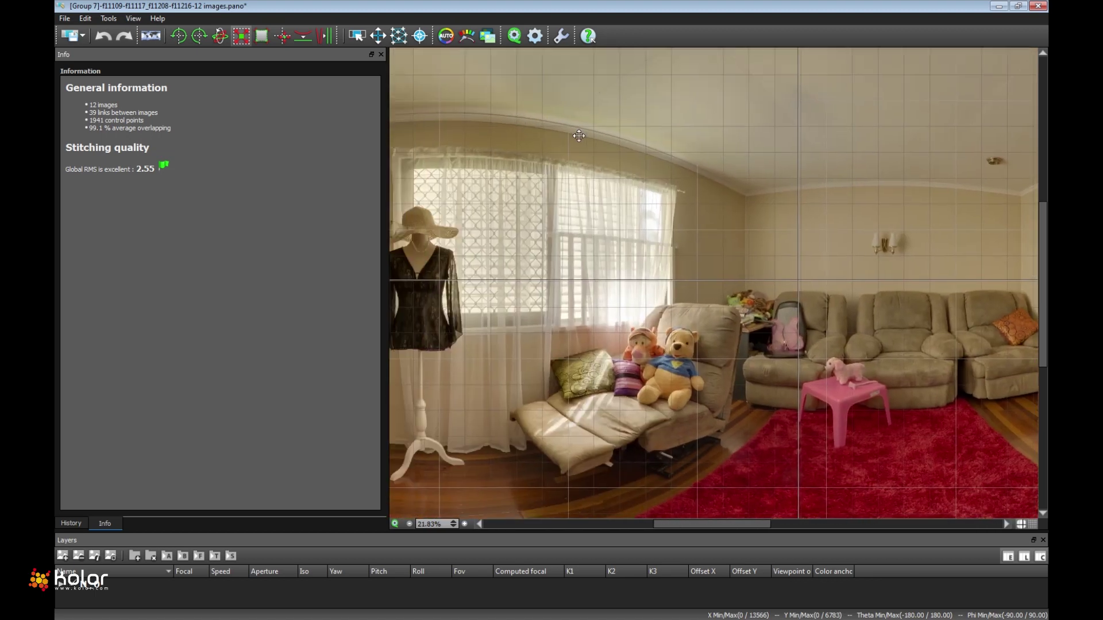
left_click_drag(500, 115, 650, 152)
left_click_drag(560, 129, 758, 180)
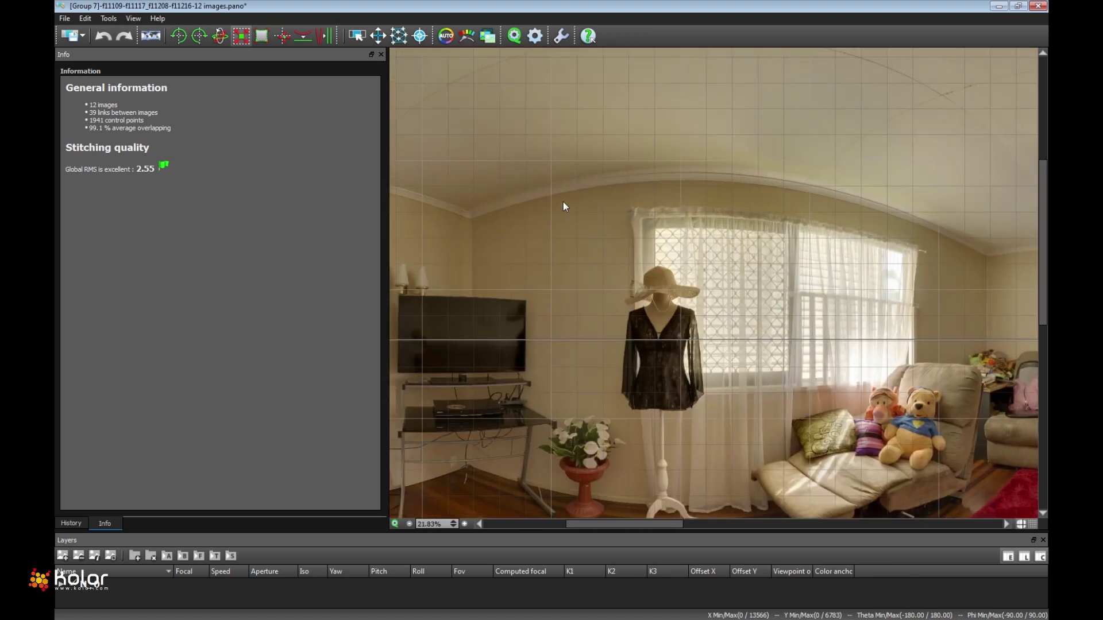
Pan across the sofas and shelves, zoom out, and show control points at RMS 2.55
scroll(728, 214, "up", 3)
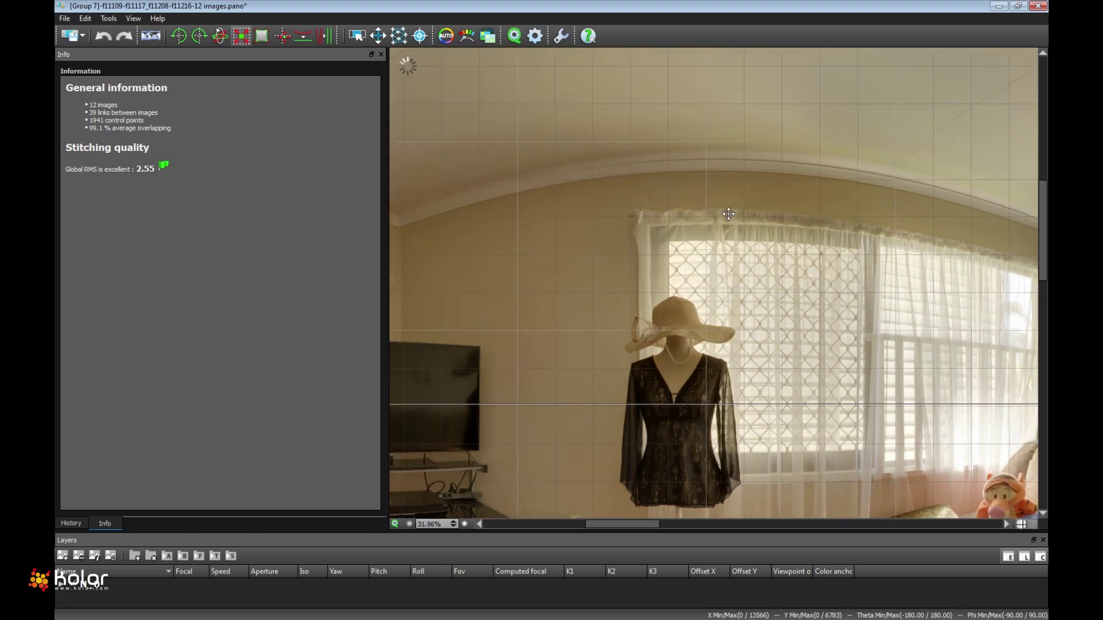
left_click_drag(729, 213, 546, 192)
left_click_drag(745, 263, 695, 240)
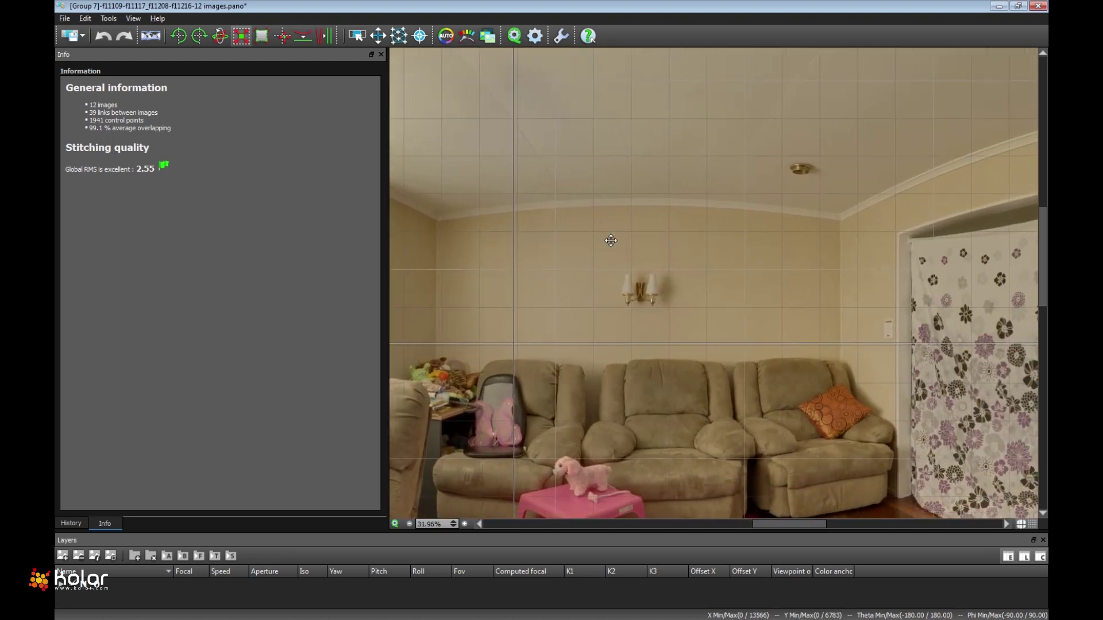
left_click_drag(866, 235, 574, 285)
left_click_drag(883, 204, 671, 287)
left_click_drag(804, 243, 655, 225)
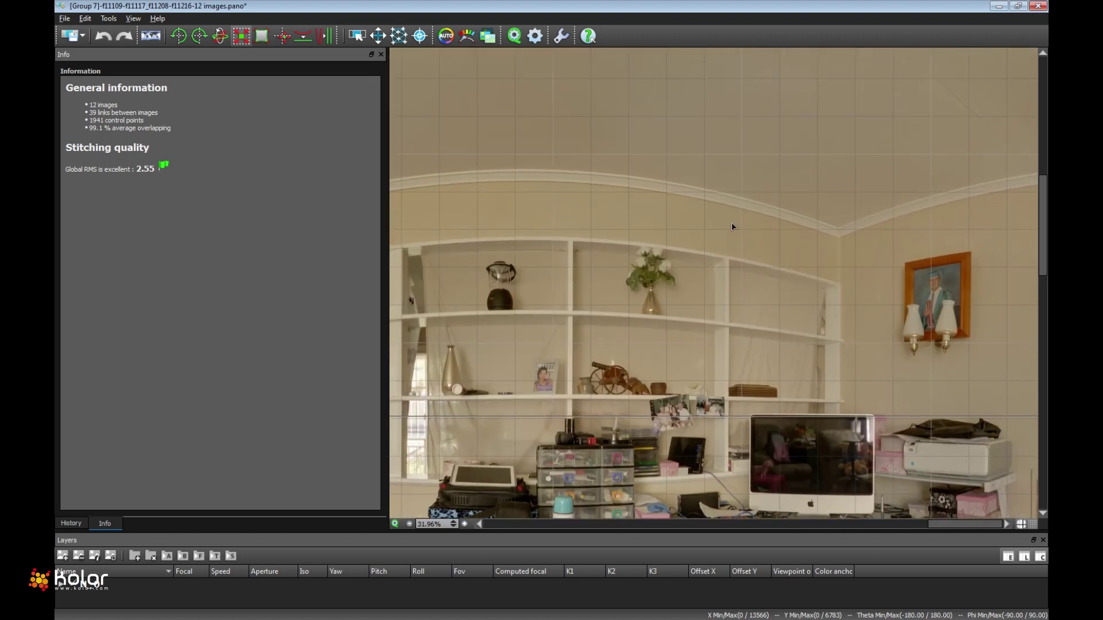
scroll(732, 226, "down", 6)
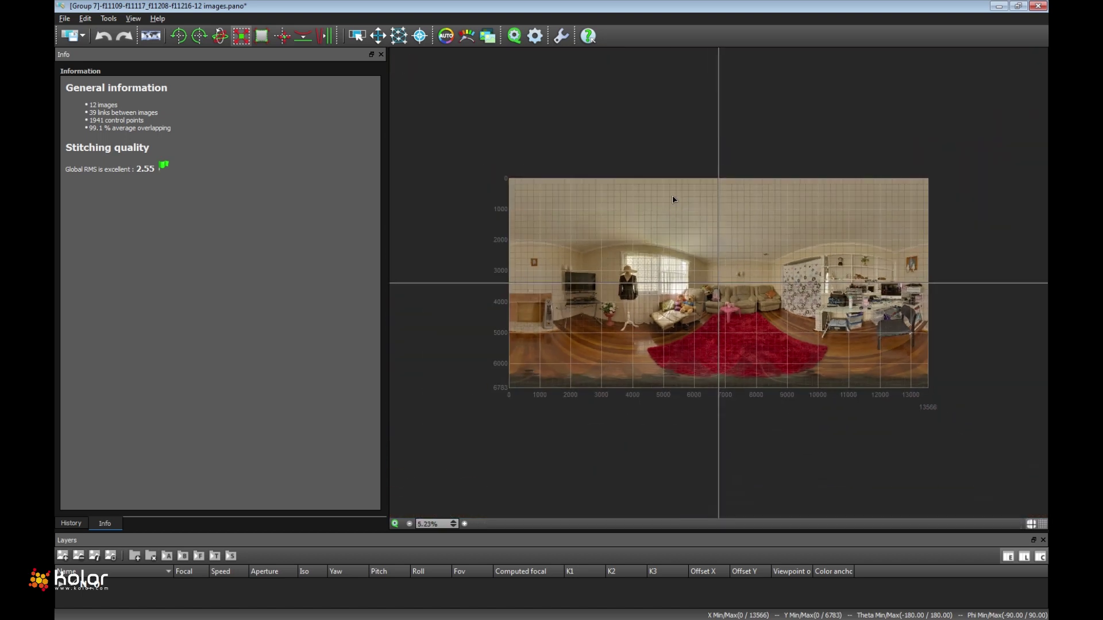
left_click(404, 39)
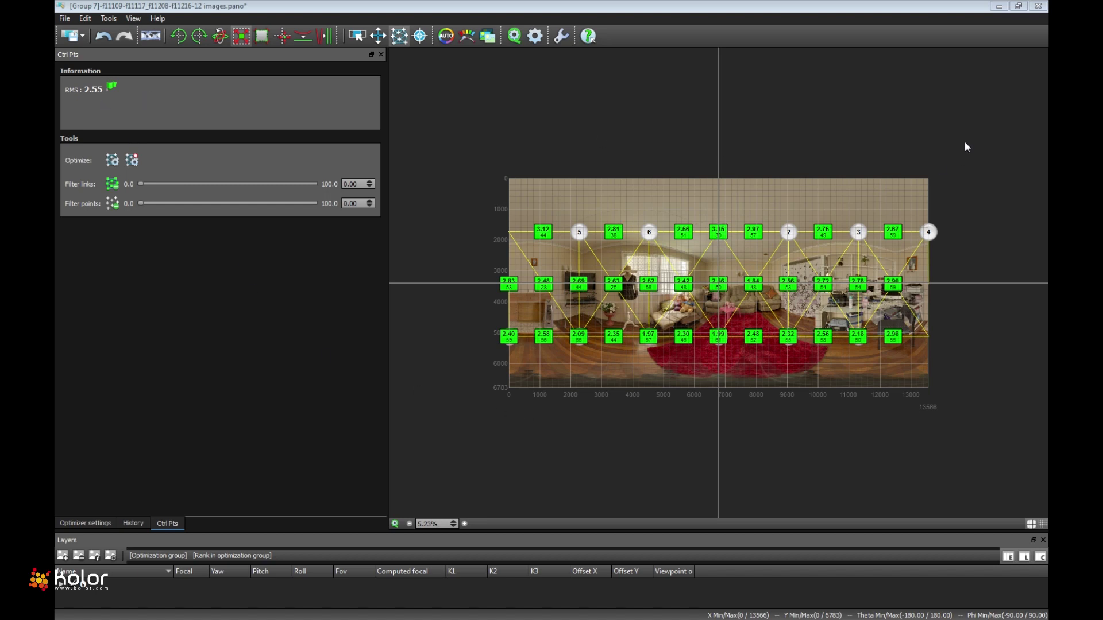
Close the Group 7 editor and scroll the overview down to Groups 8, 10 and 12
left_click(1038, 5)
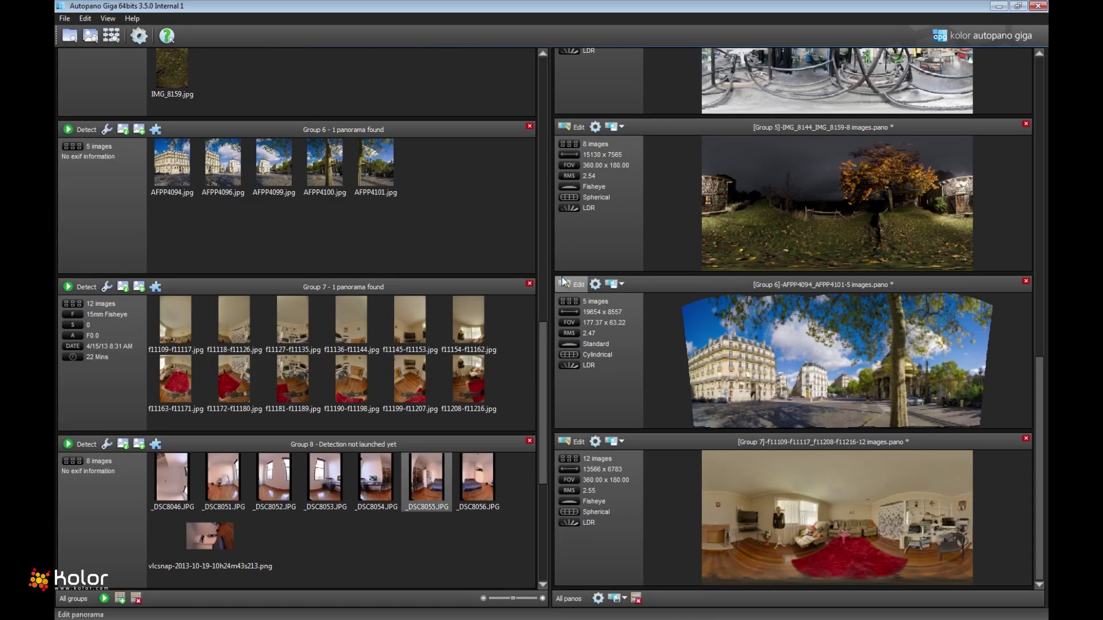
left_click_drag(544, 339, 549, 395)
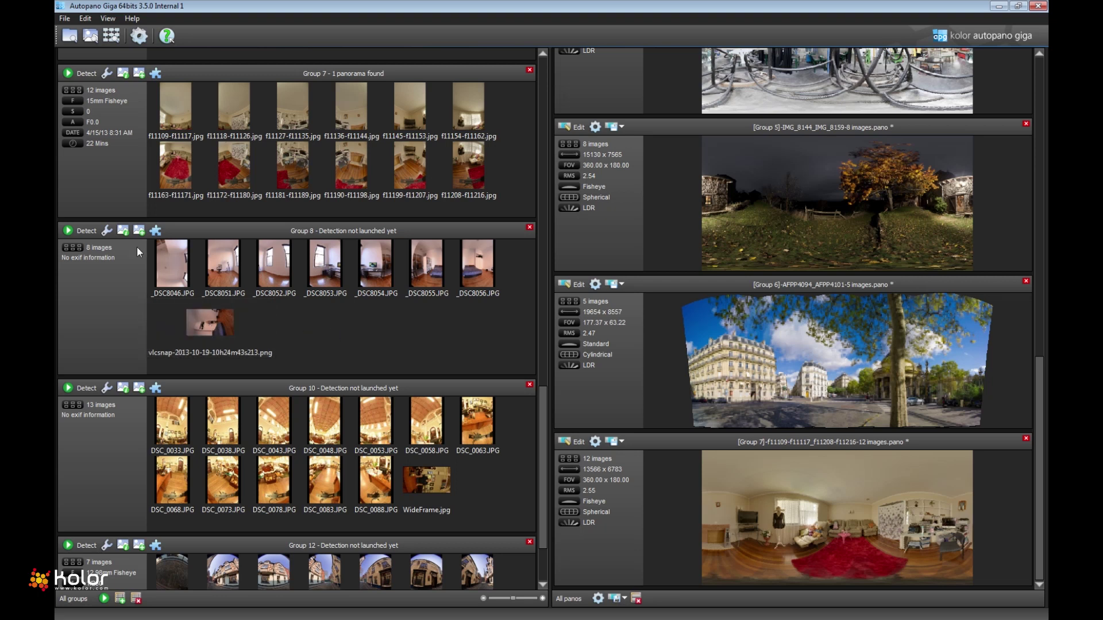
In Group 8's image properties, set the vlcsnap video-frame image's lens type to Fisheye
left_click(122, 231)
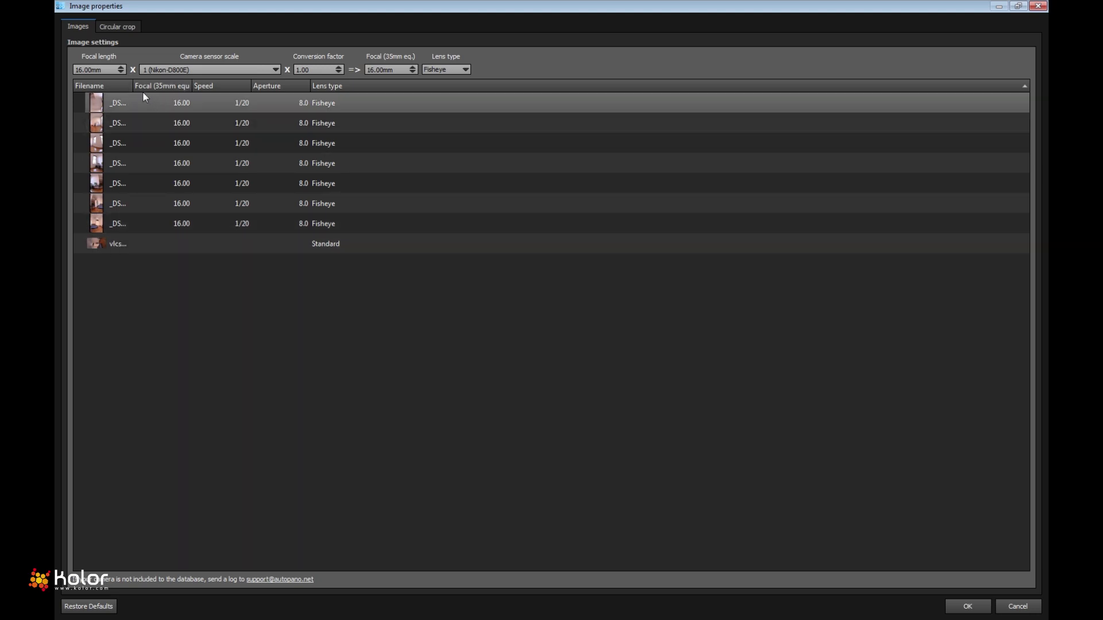
left_click_drag(133, 87, 223, 87)
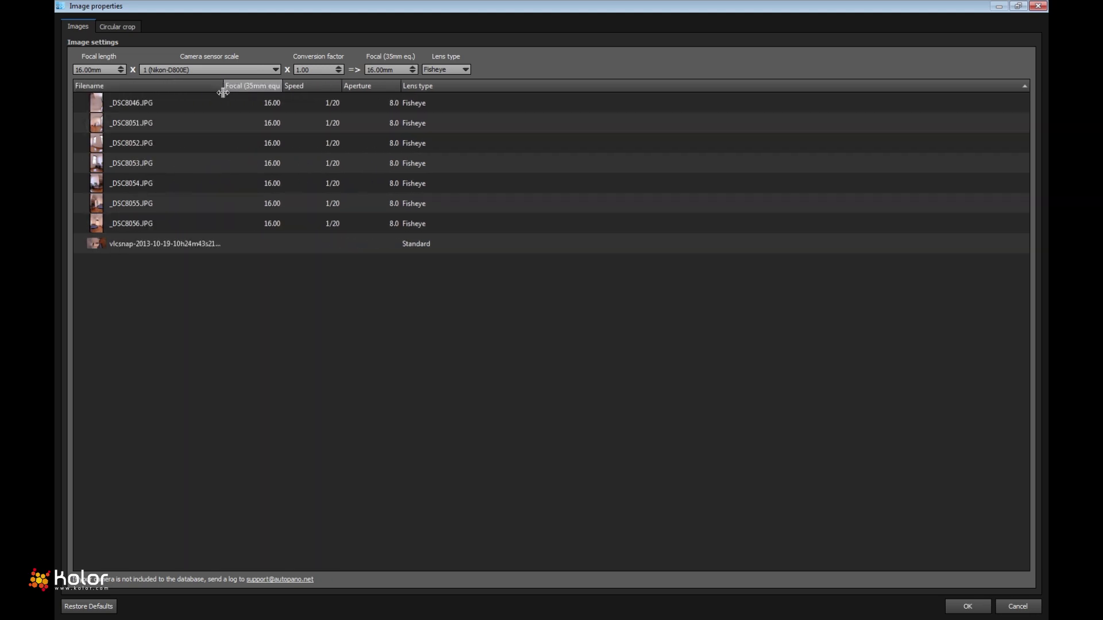
left_click(398, 244)
left_click(446, 69)
left_click(445, 87)
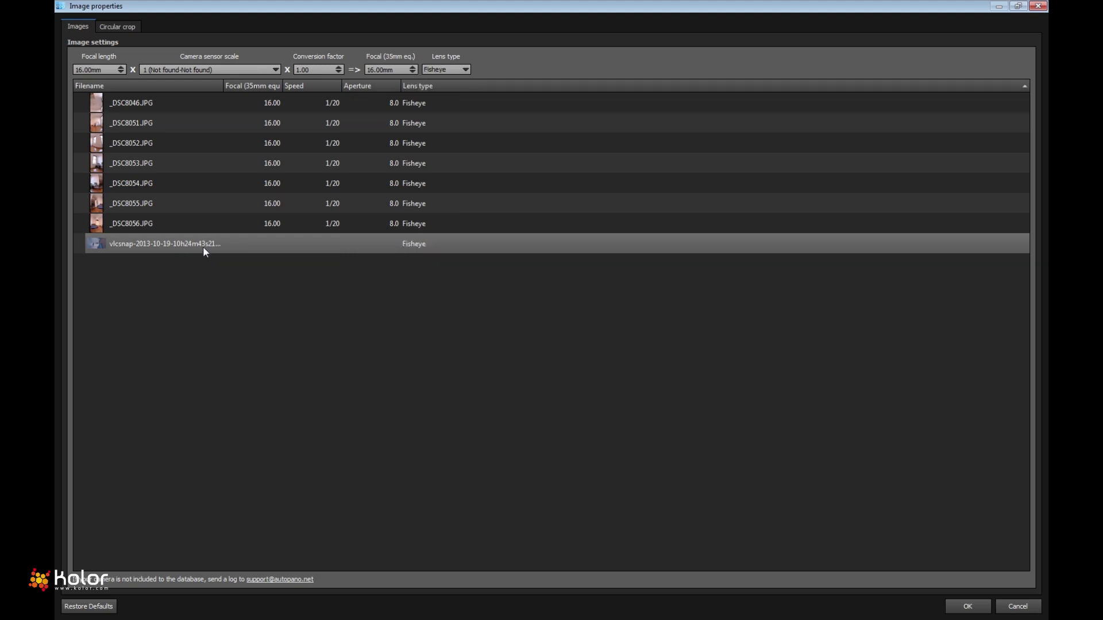
left_click(968, 607)
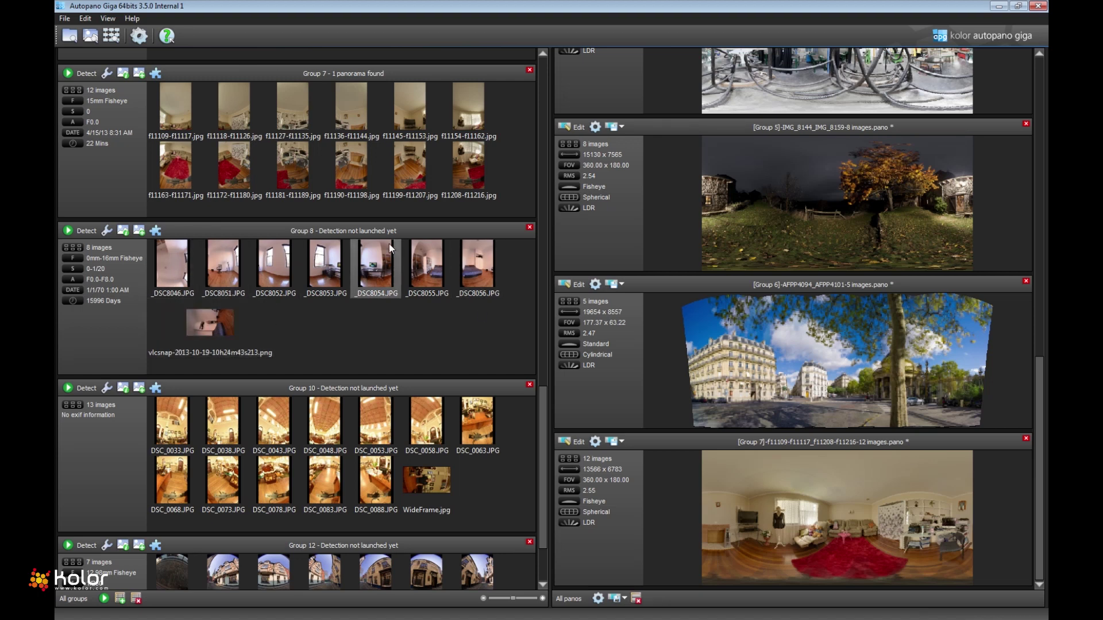
Run detection on Group 8's nine images to stitch them into one panorama
left_click(86, 230)
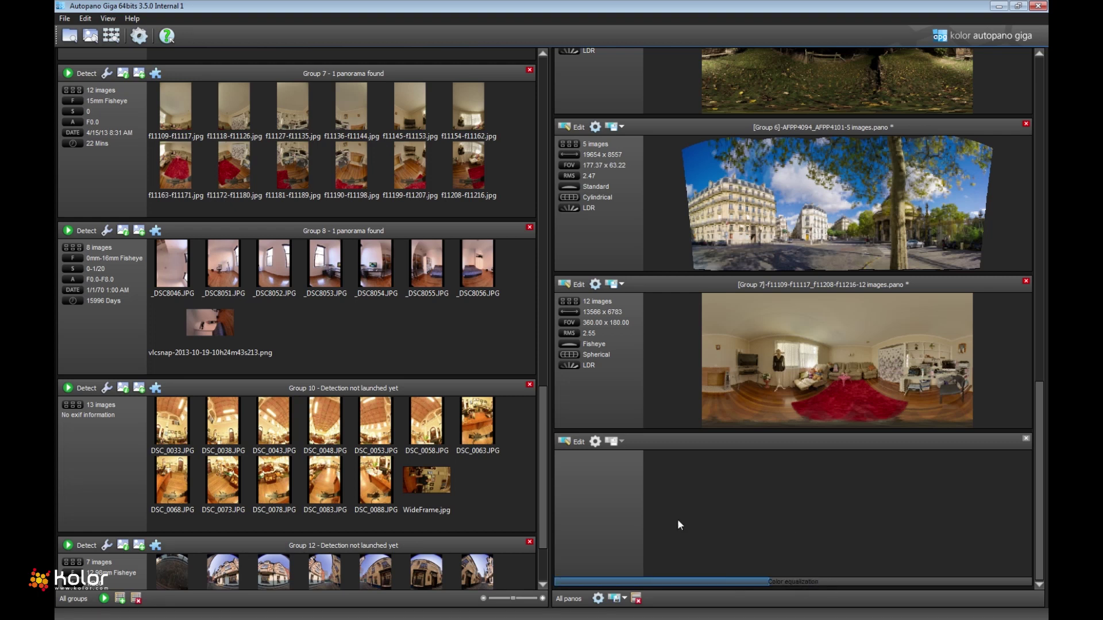
Open the Group 8 panorama, zoom into the preview, and show each image's numbered centre
left_click(567, 443)
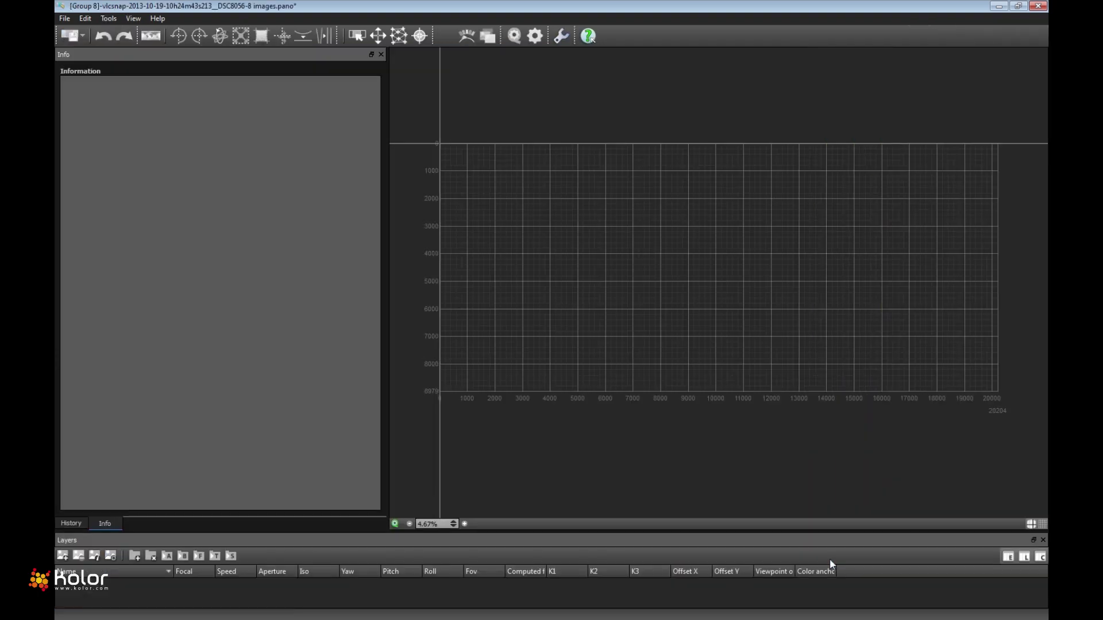
scroll(575, 194, "up", 3)
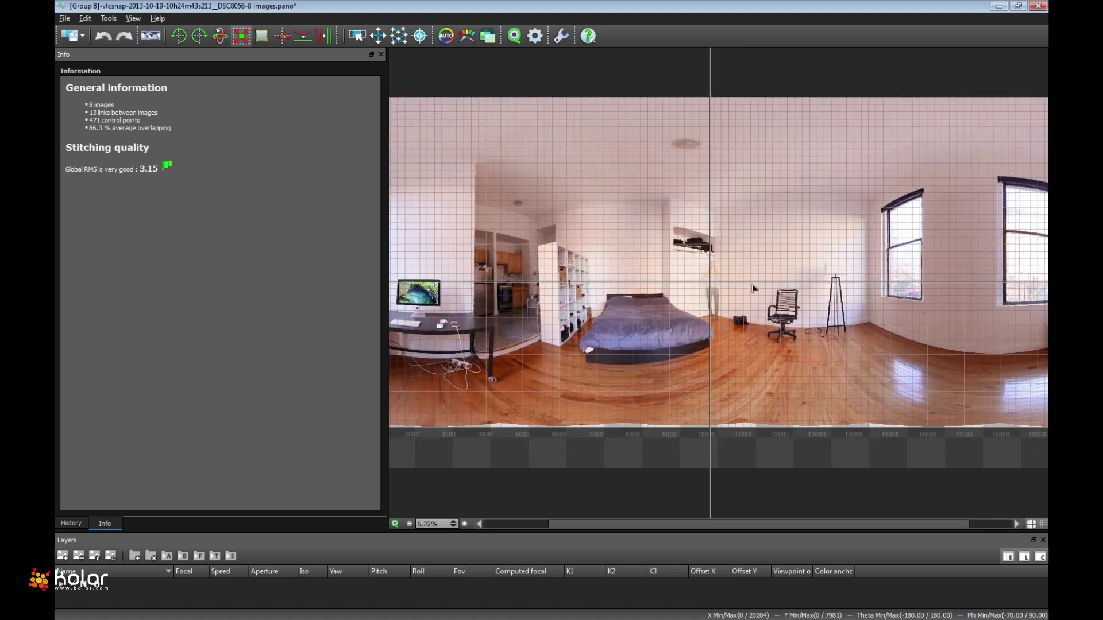
left_click(357, 35)
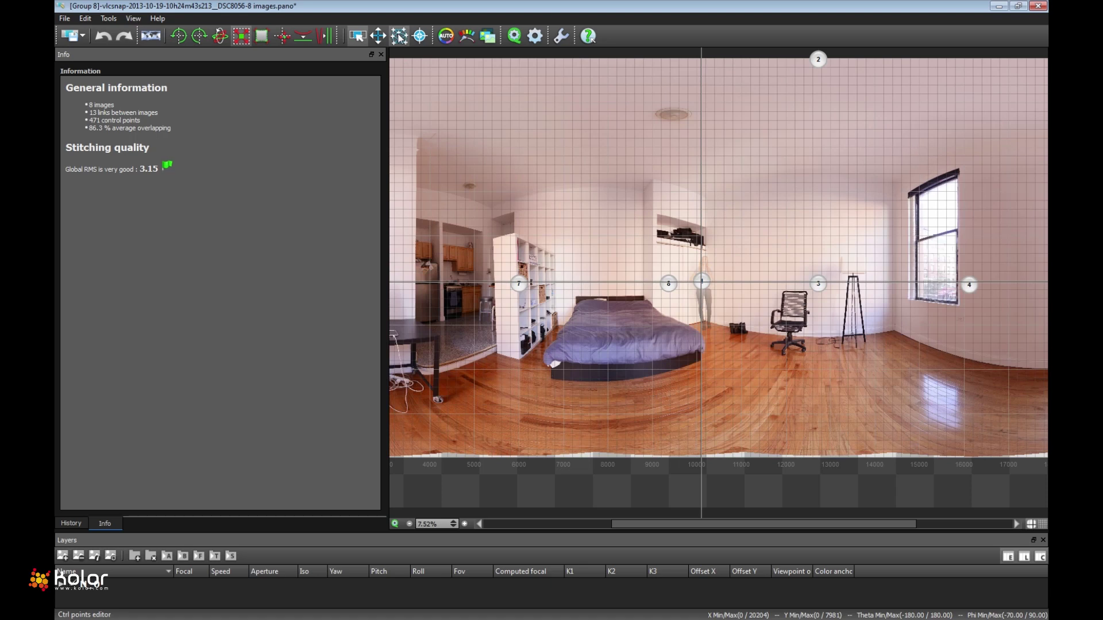
Show Group 8's control-point links, enlarge the Layers list, and expand optimization groups 0 and 1
left_click(399, 36)
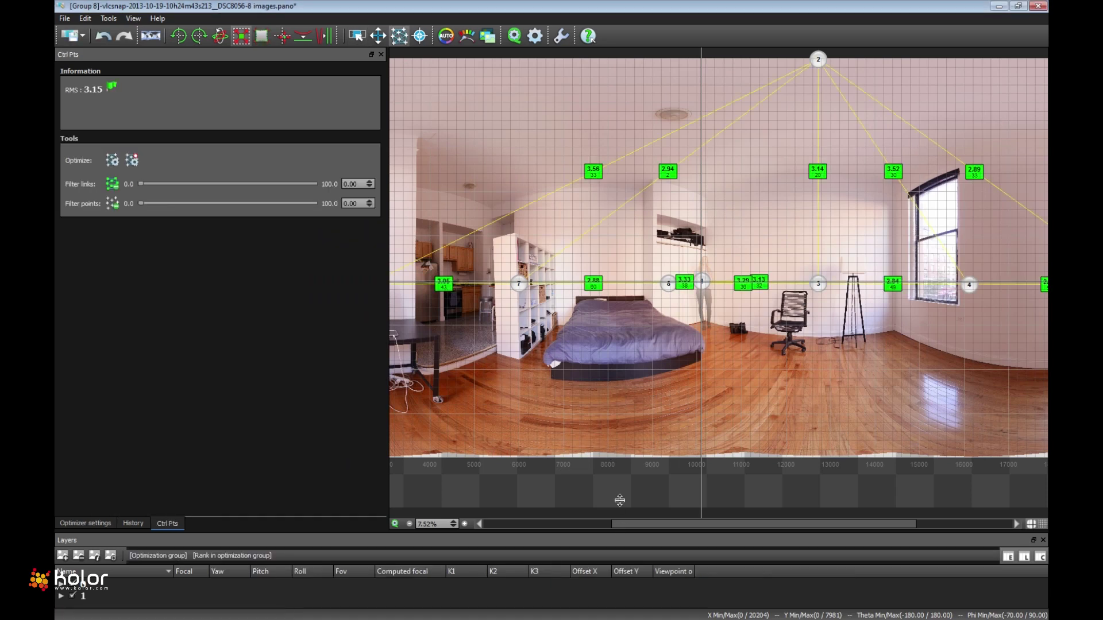
left_click_drag(619, 494, 620, 372)
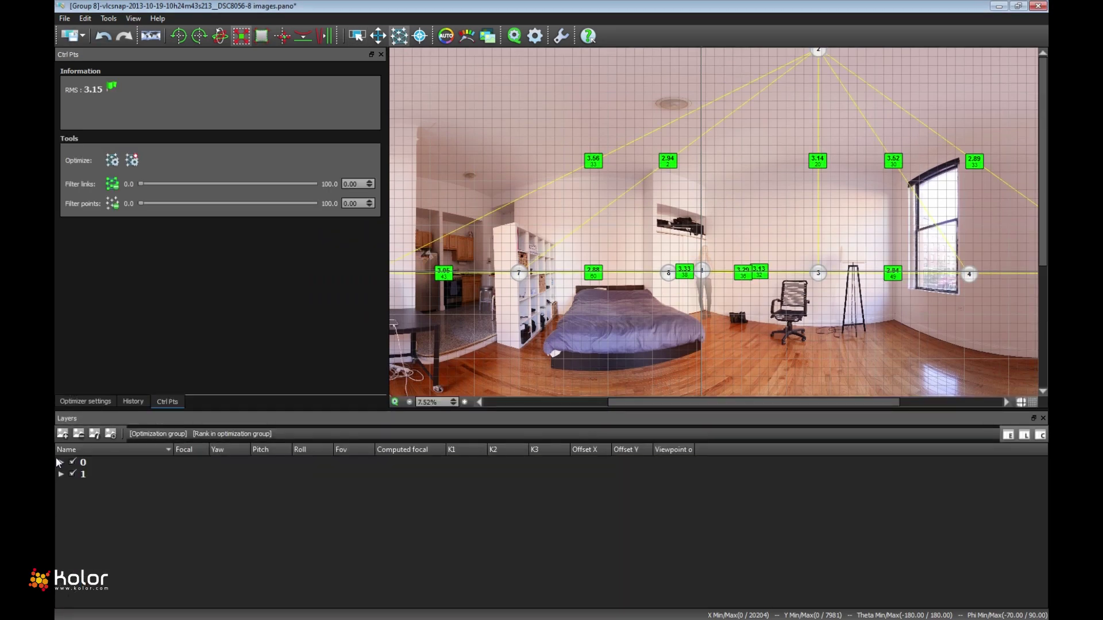
left_click(60, 462)
left_click(61, 493)
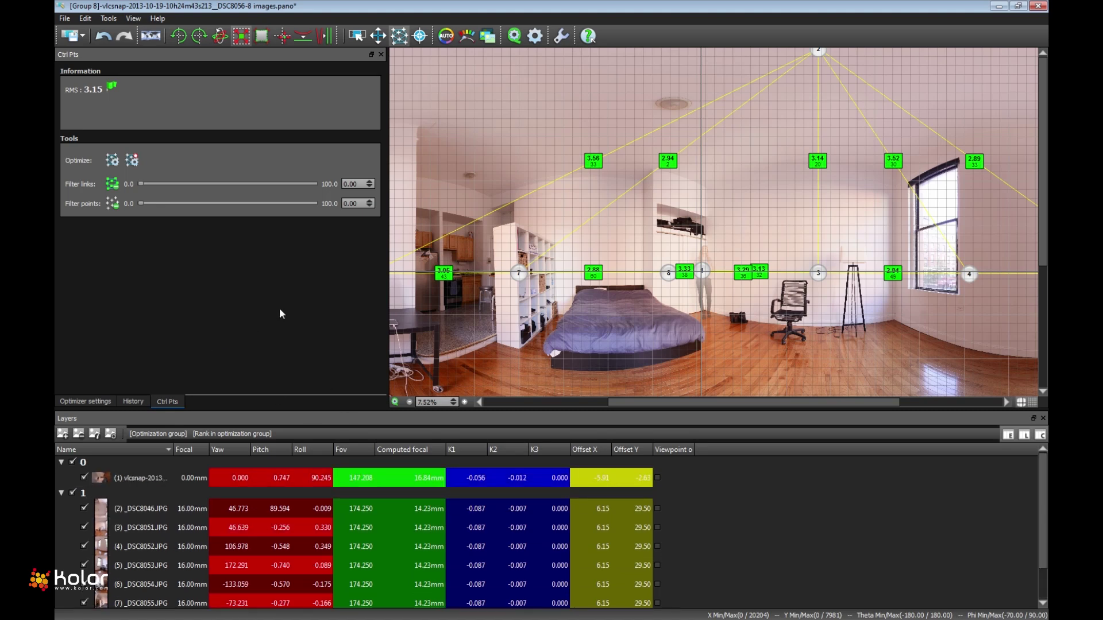
Close the Group 8 editor and set Group 10's WideFrame.jpg lens type to Fisheye
left_click(1037, 6)
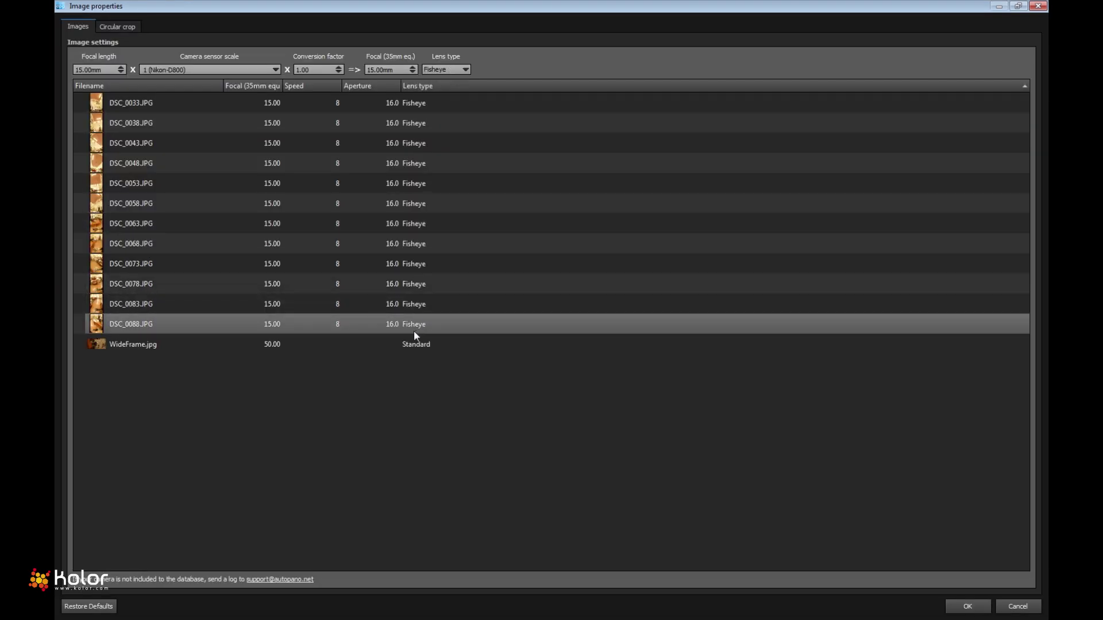
left_click(348, 346)
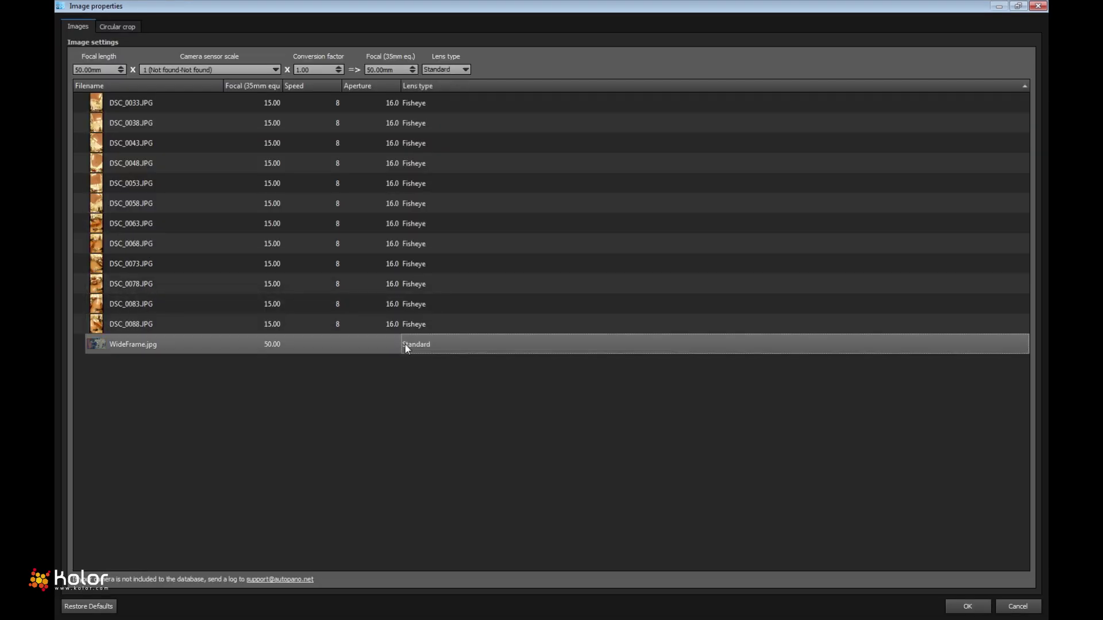
left_click(448, 70)
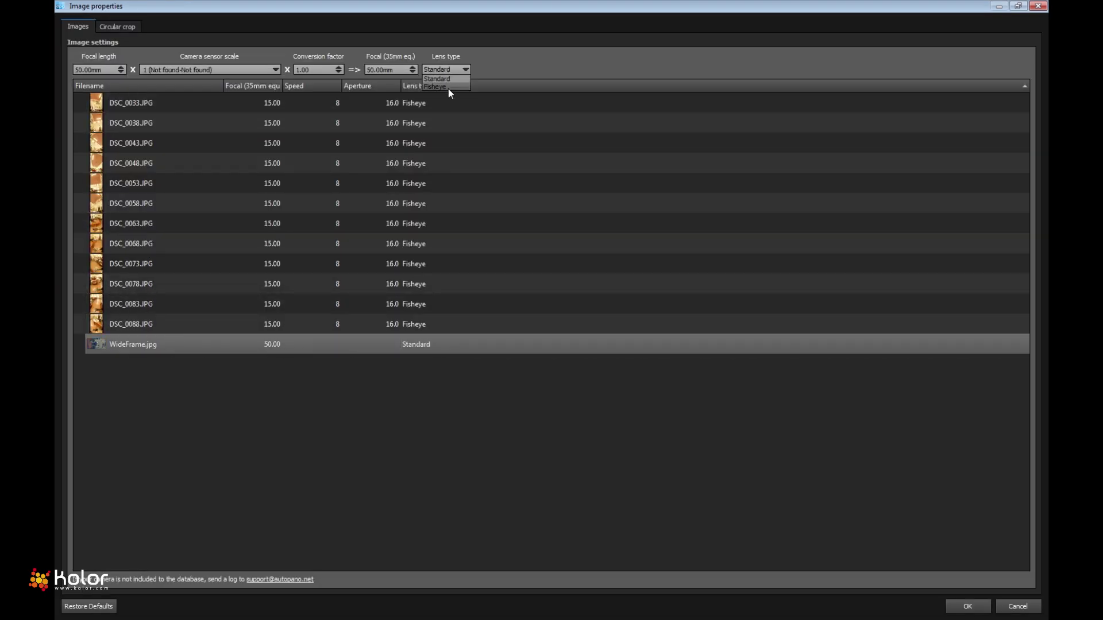
left_click(448, 89)
left_click(982, 604)
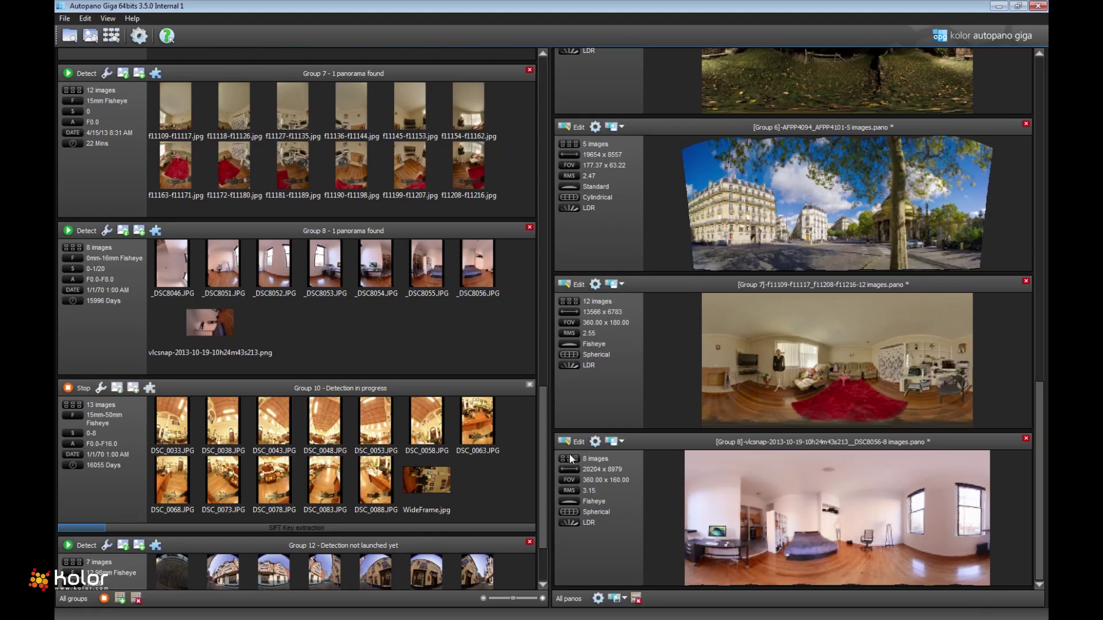
scroll(545, 504, "down", 3)
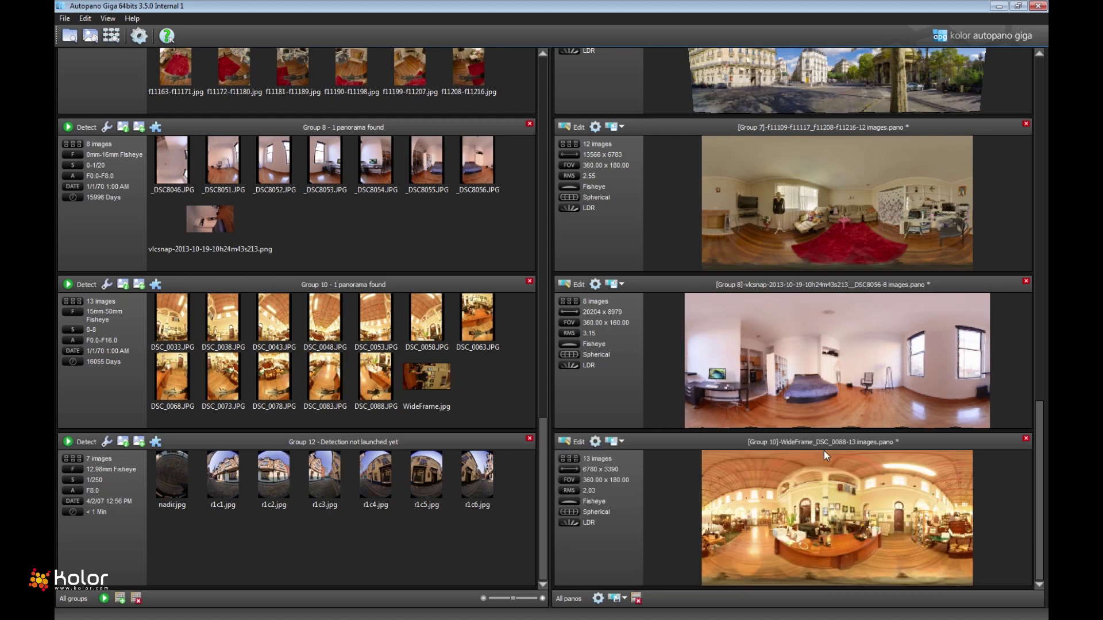
left_click(575, 441)
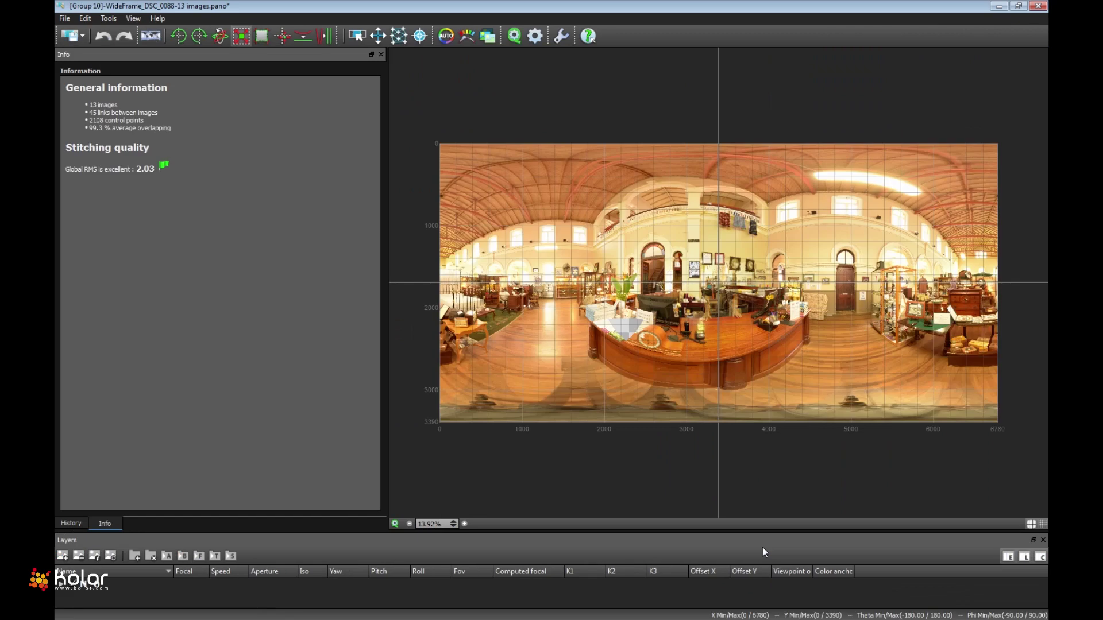
scroll(548, 173, "up", 2)
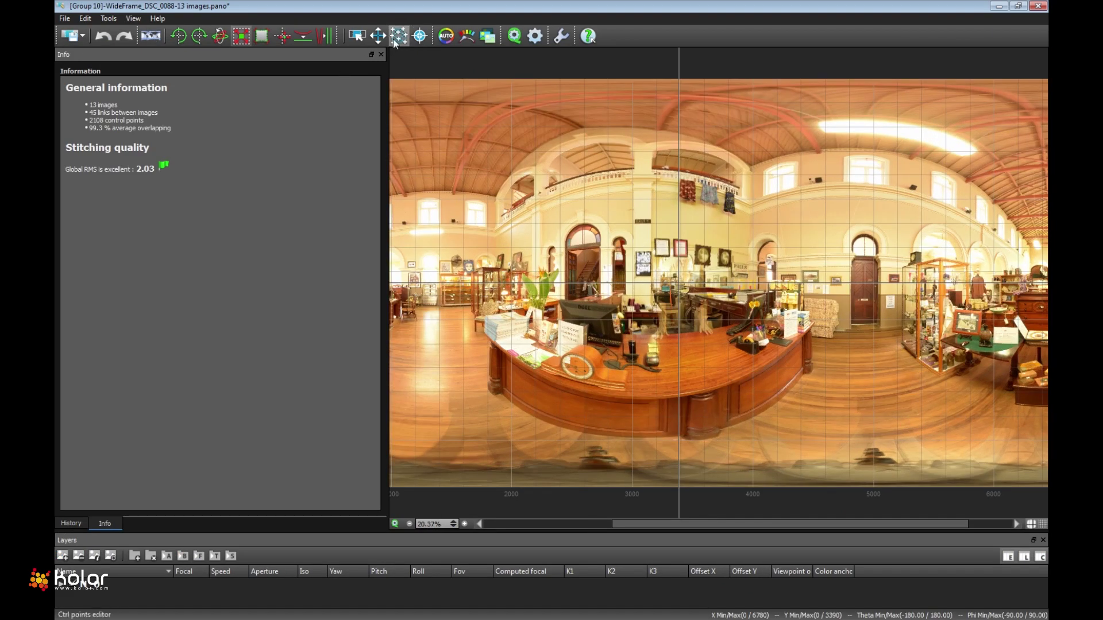
left_click(398, 36)
left_click(357, 37)
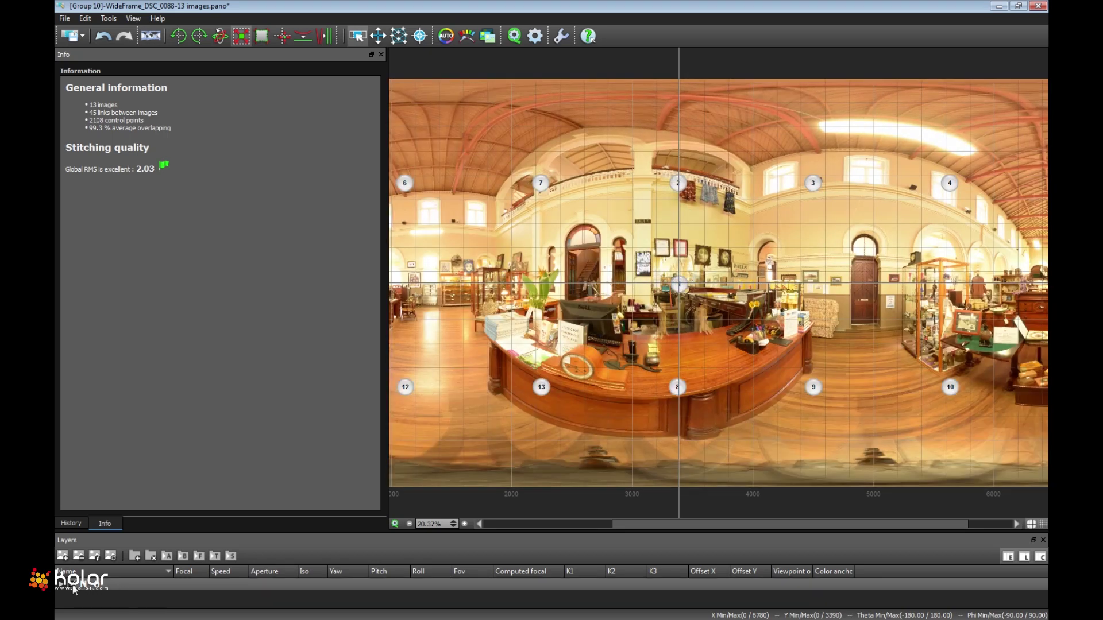
left_click(401, 36)
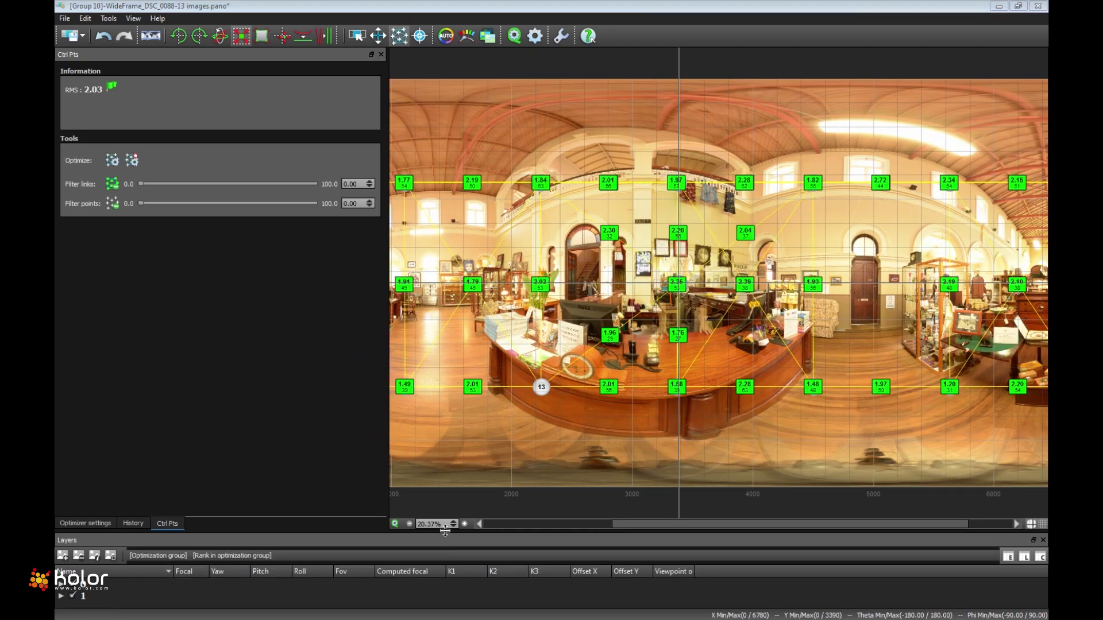
left_click_drag(445, 530, 429, 400)
left_click(62, 459)
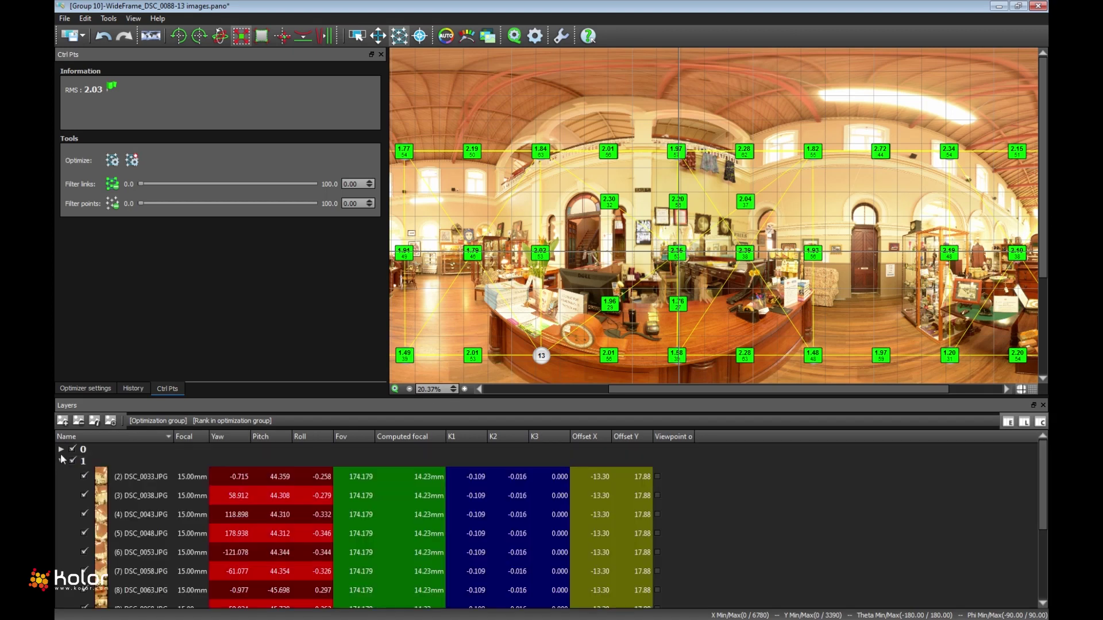
left_click(60, 449)
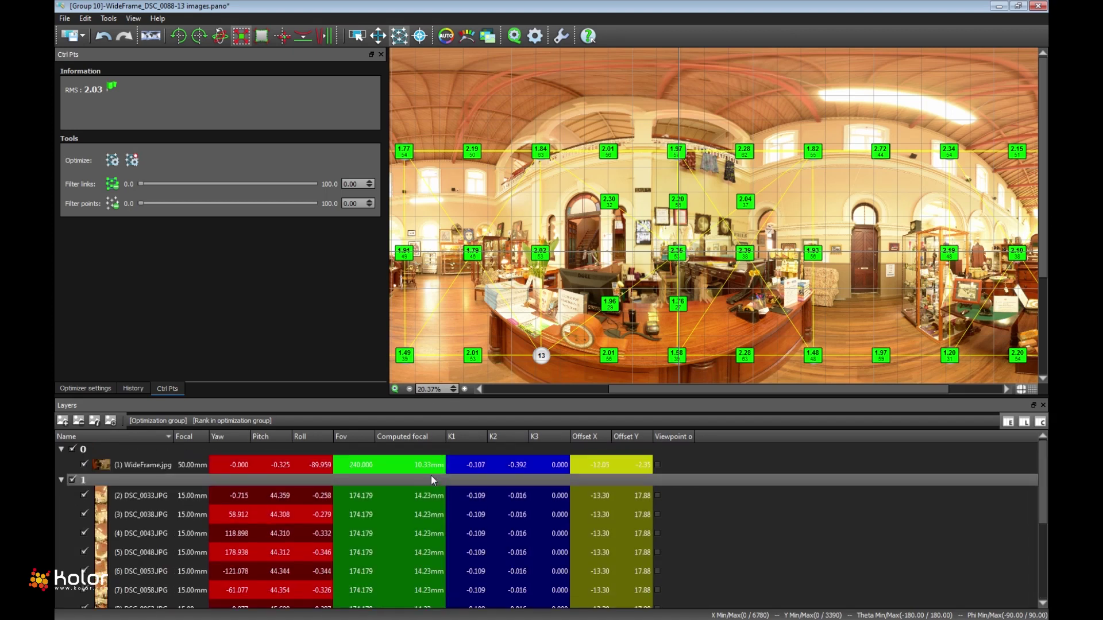
scroll(431, 475, "down", 2)
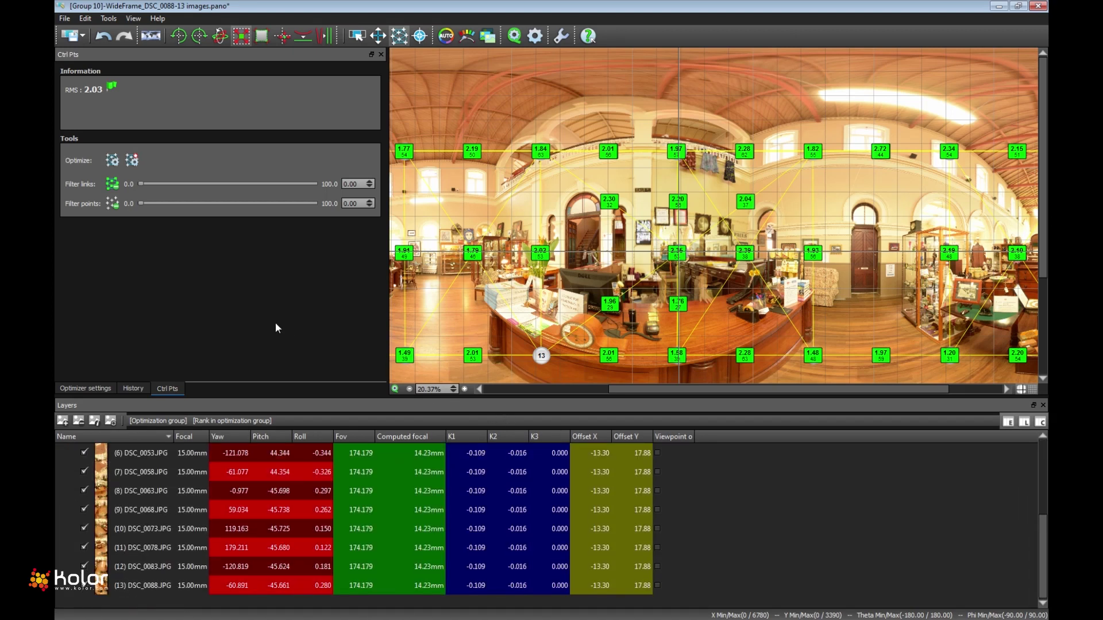
left_click(1037, 6)
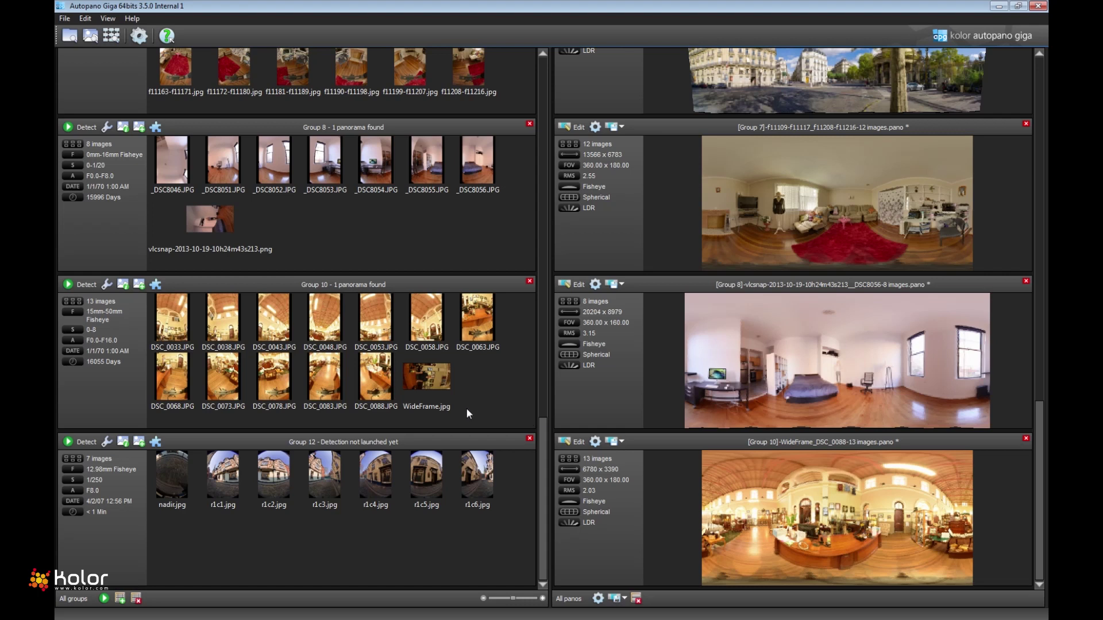
Detect Group 12's seven images and open the resulting 8108 × 4054 panorama for editing
left_click(80, 442)
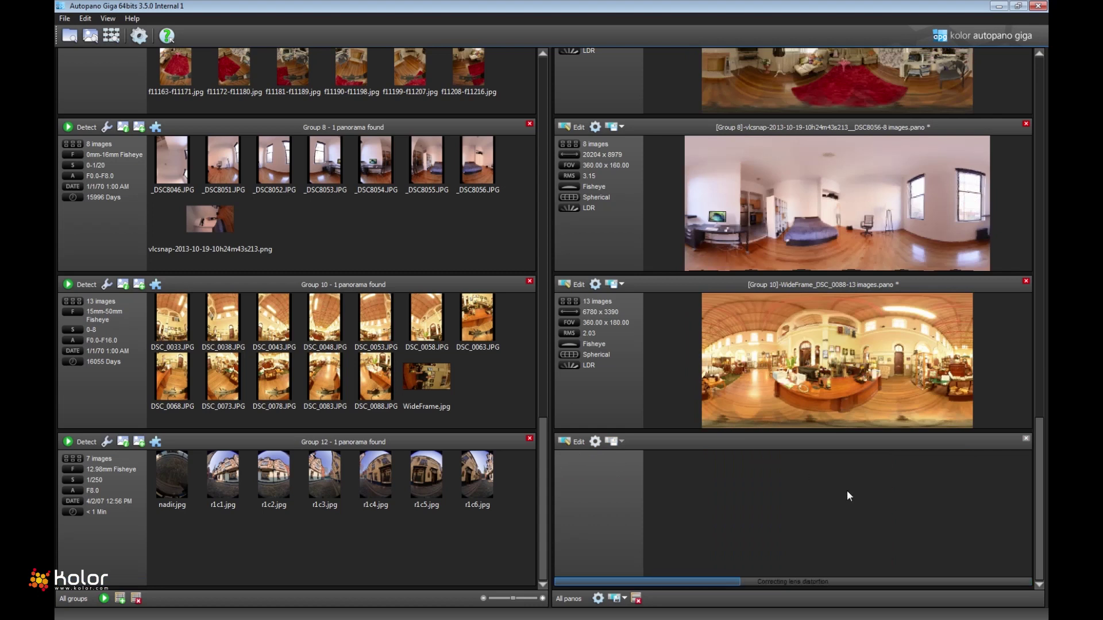
left_click(569, 442)
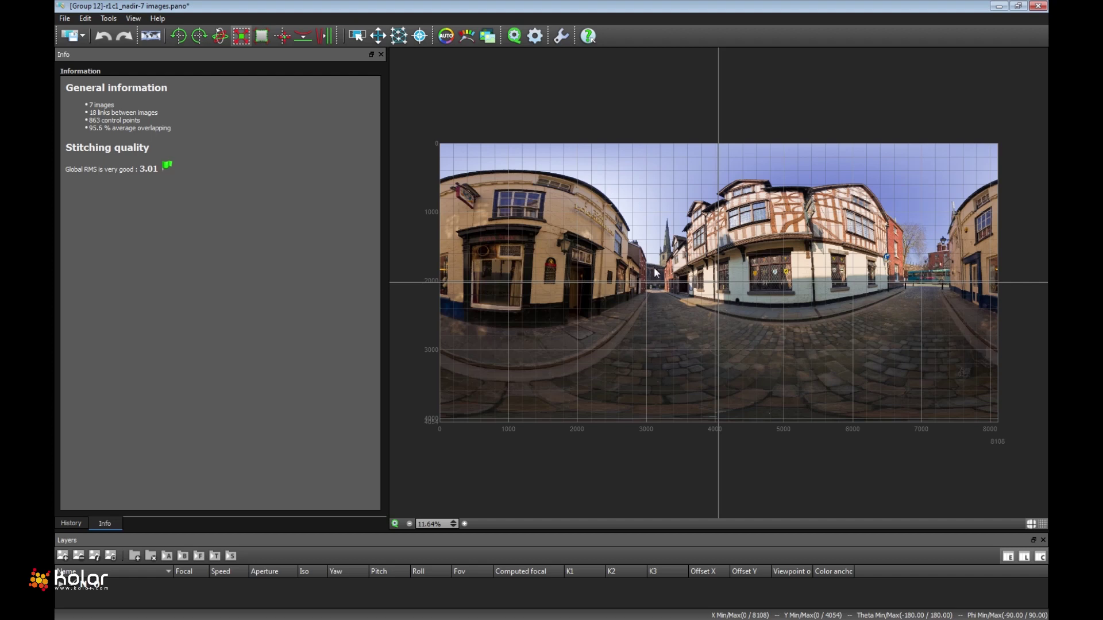
Toggle the control-point links view off and back on, then select nadir image node 7
left_click(399, 36)
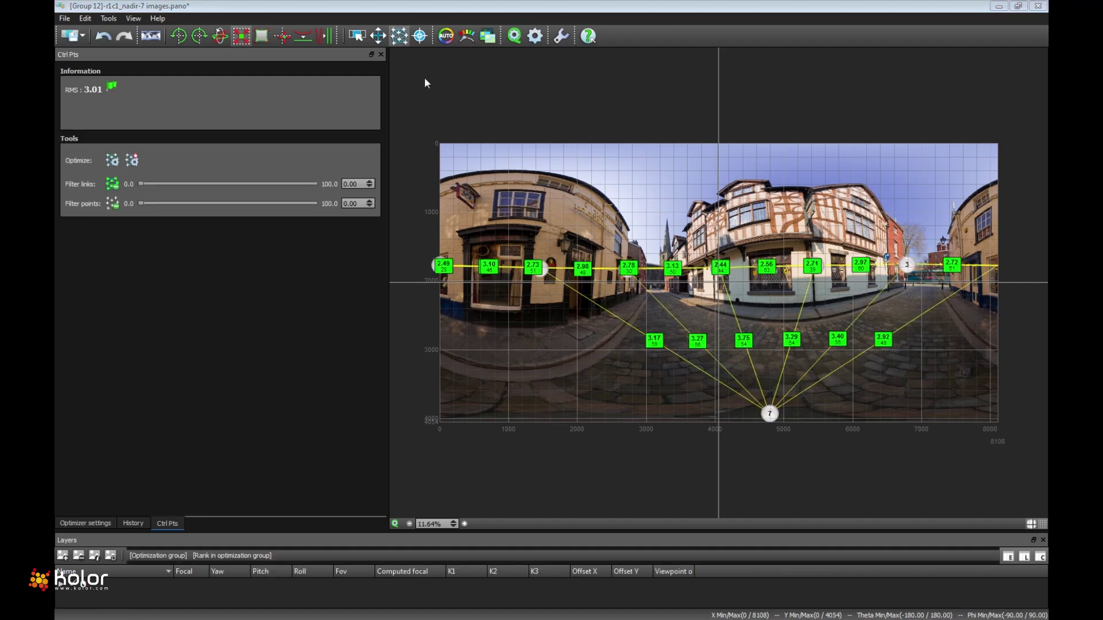
left_click(357, 35)
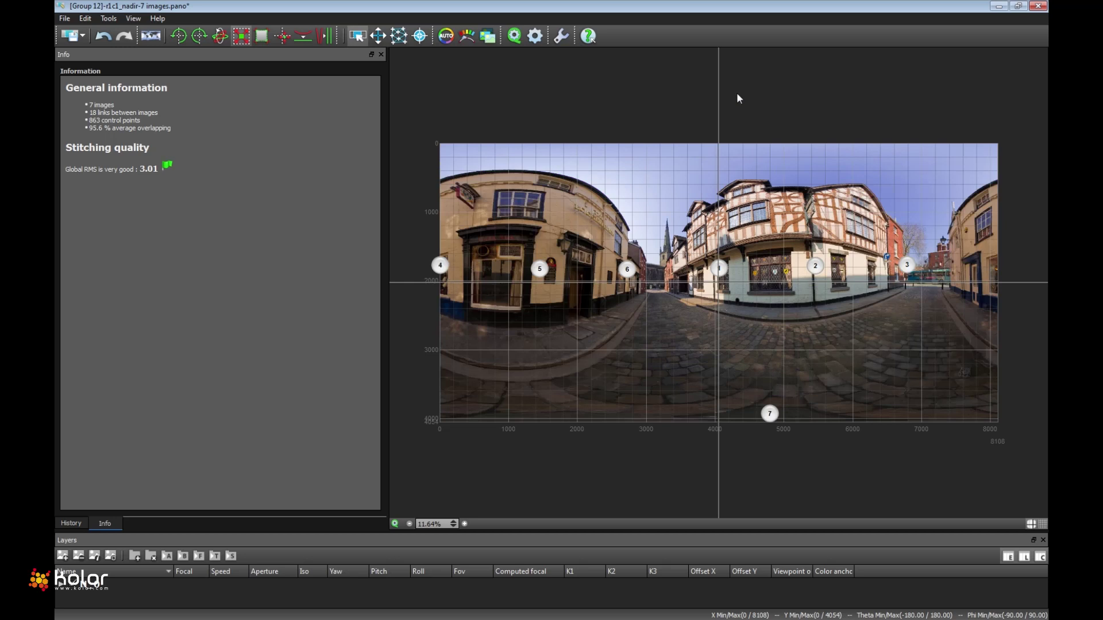
left_click(399, 36)
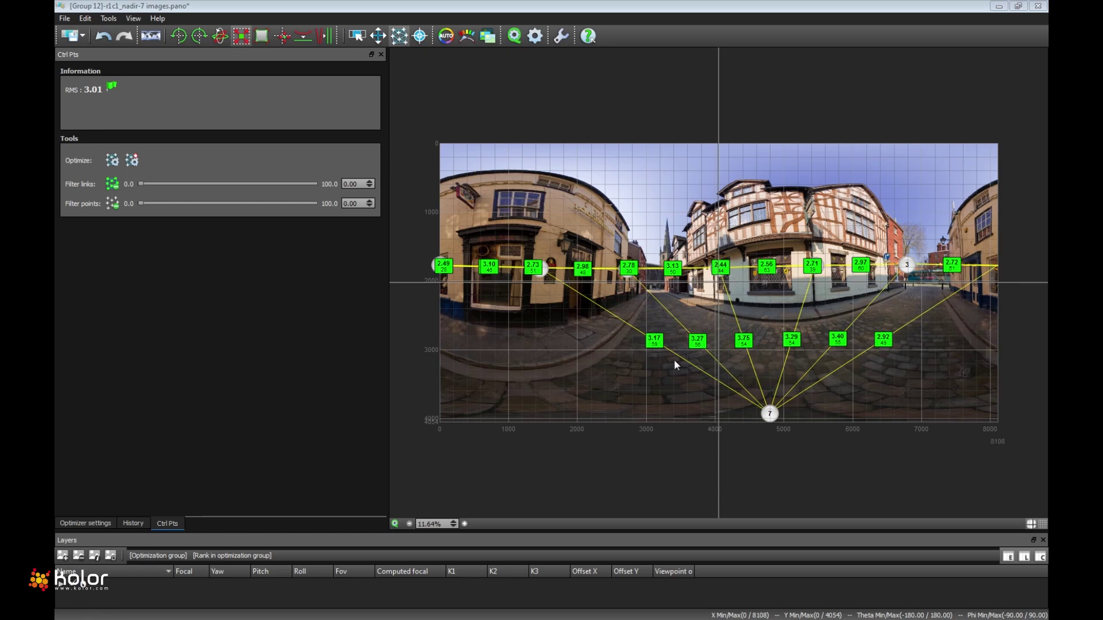
left_click(771, 415)
Optimize nadir node 7 from its context menu, lowering global RMS from 3.01 to 2.73
right_click(772, 415)
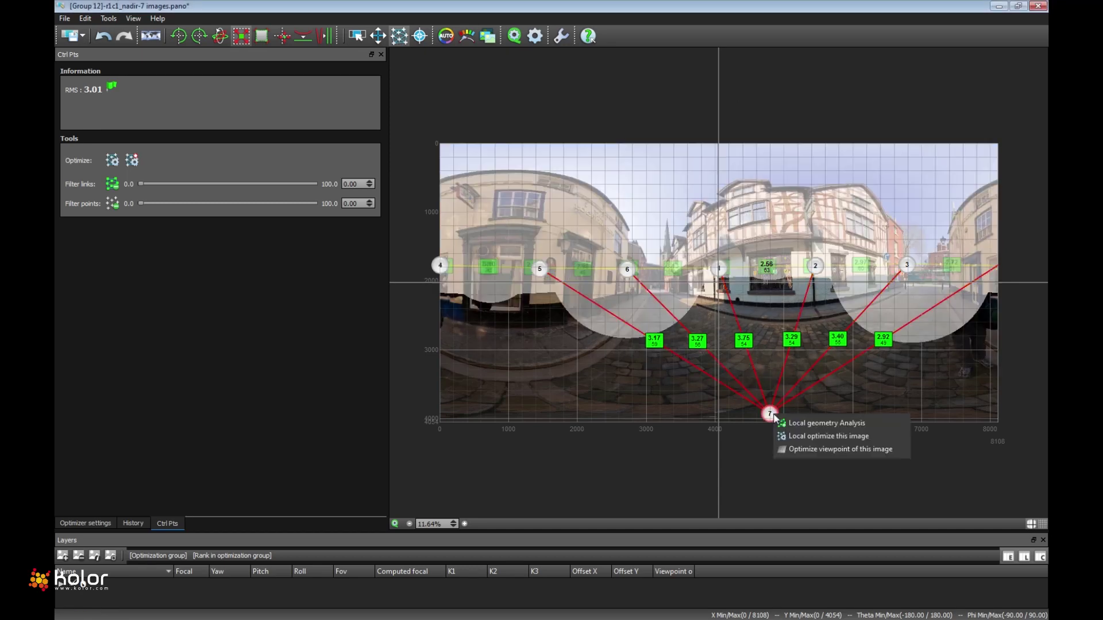
left_click(833, 450)
right_click(770, 415)
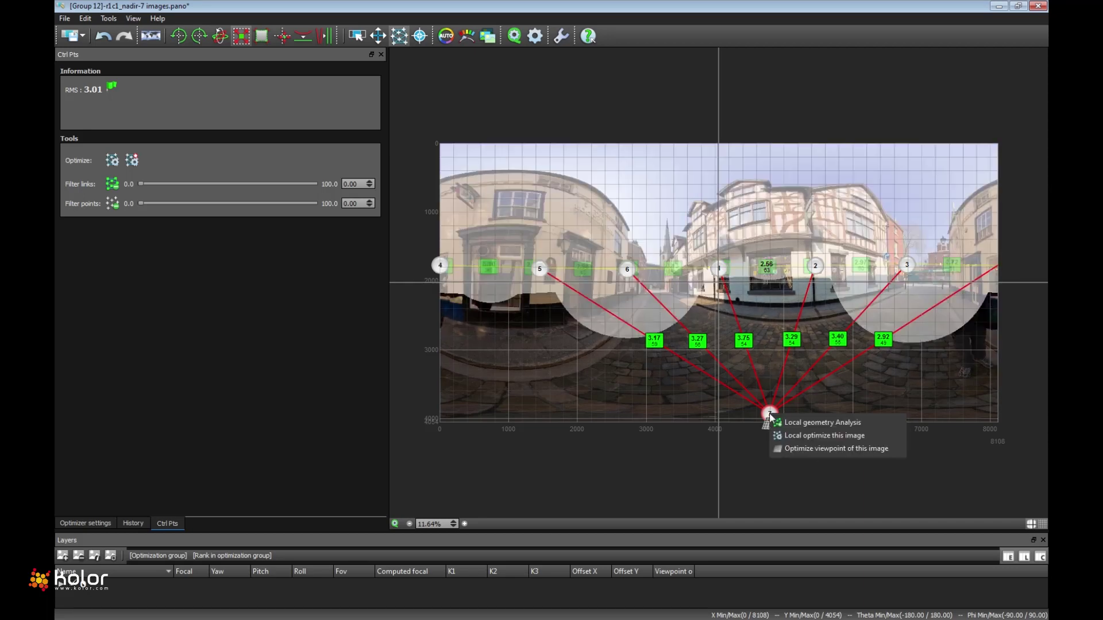
left_click(802, 436)
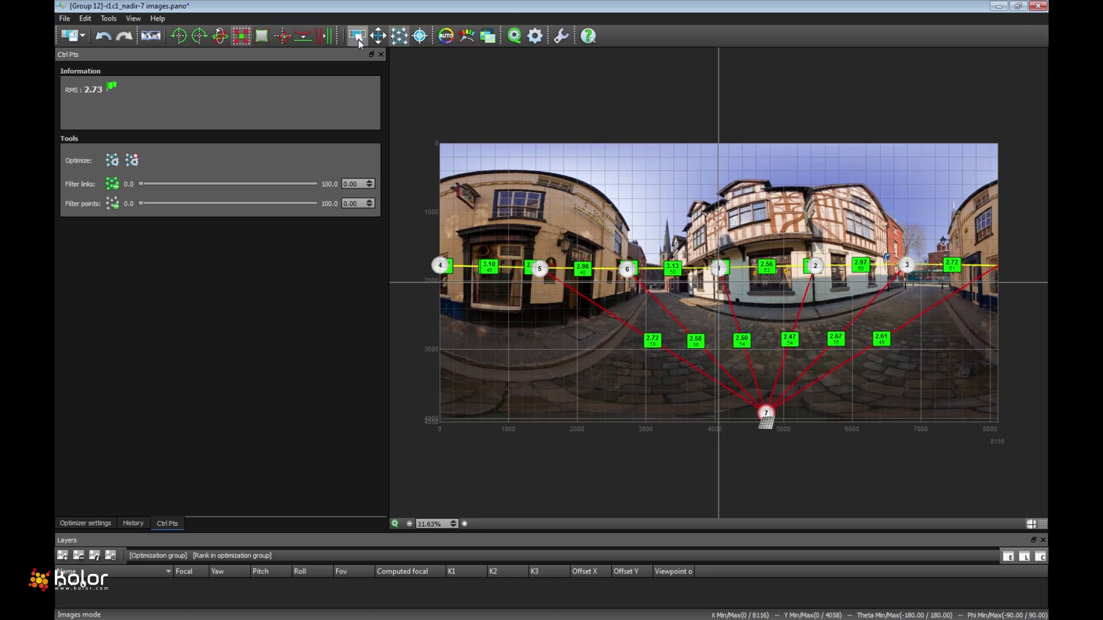
left_click(357, 37)
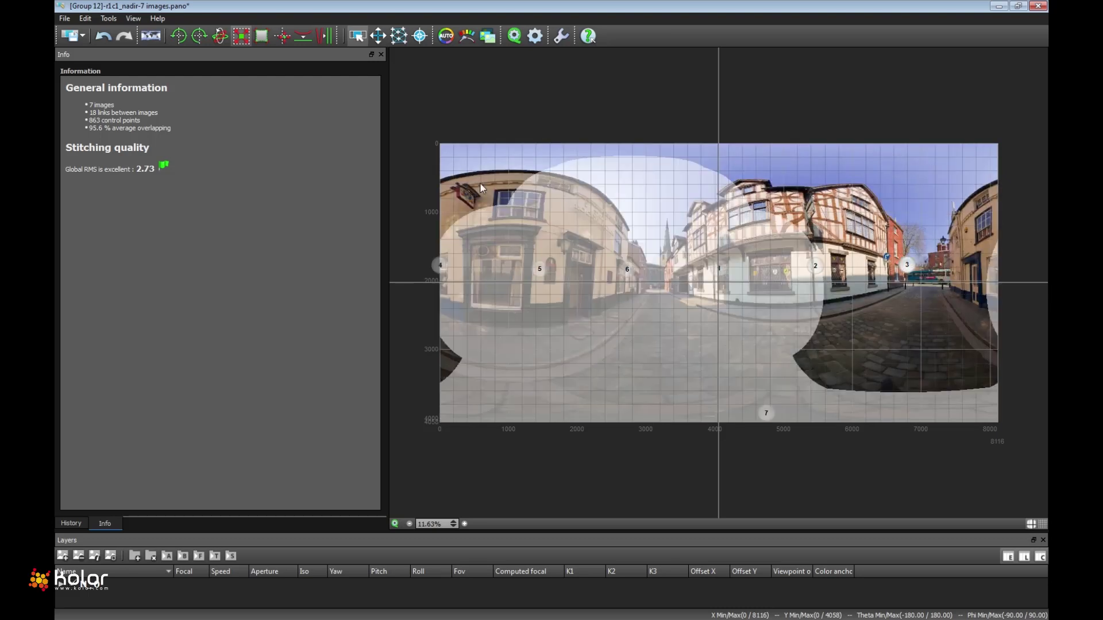
Display Group 12's control-point links at RMS 2.73 and make the Layers list taller
left_click(399, 37)
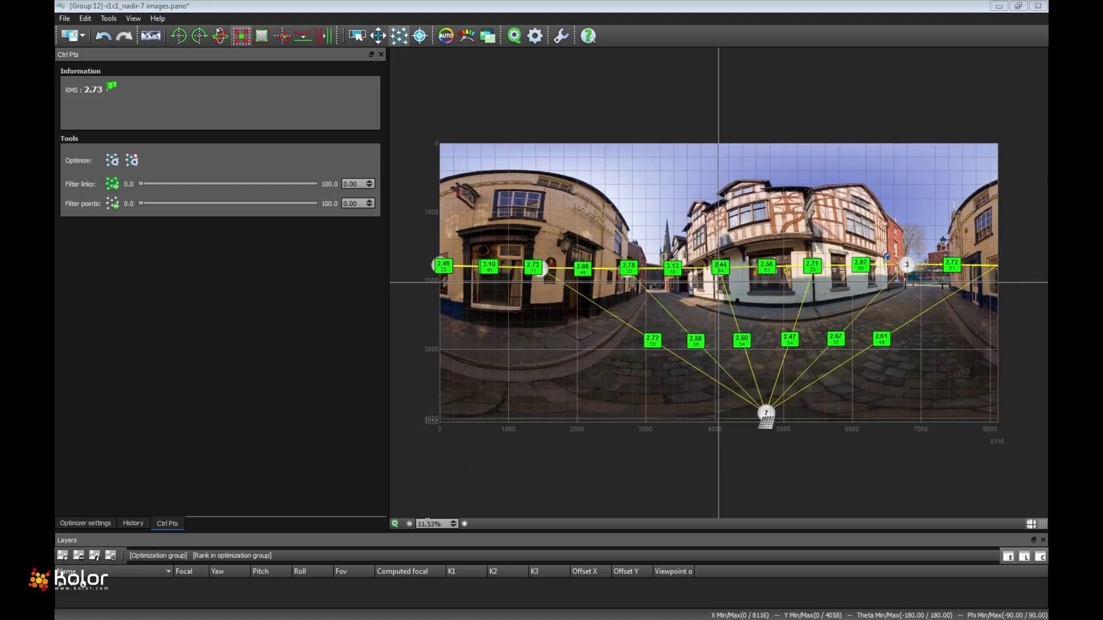
left_click_drag(433, 532, 432, 510)
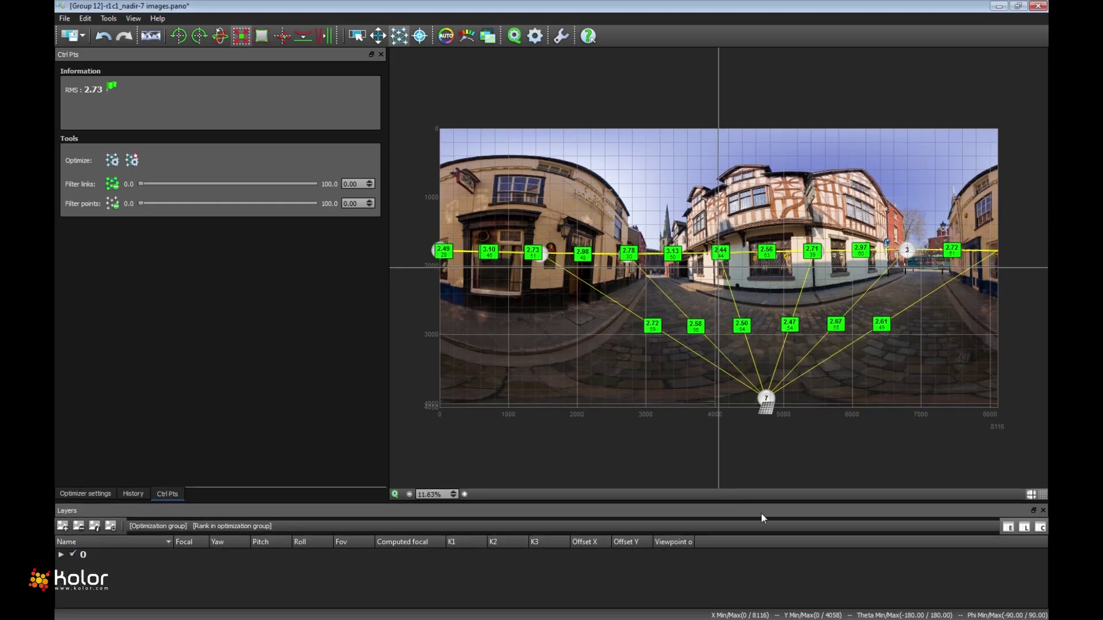